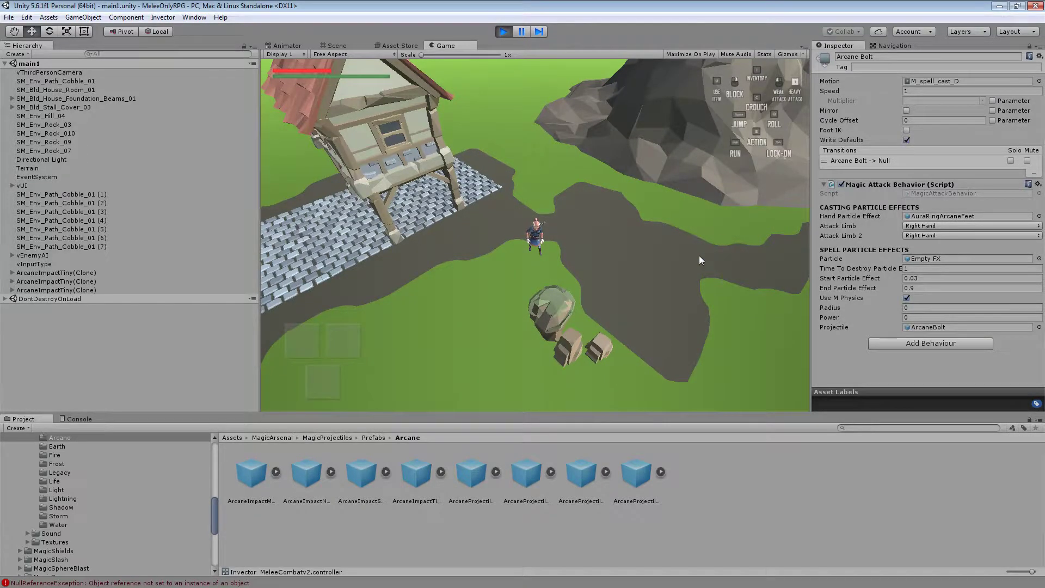
- Cast an Arcane Bolt, walk the character across the field, and fire one at the house
click(517, 289)
key(d)
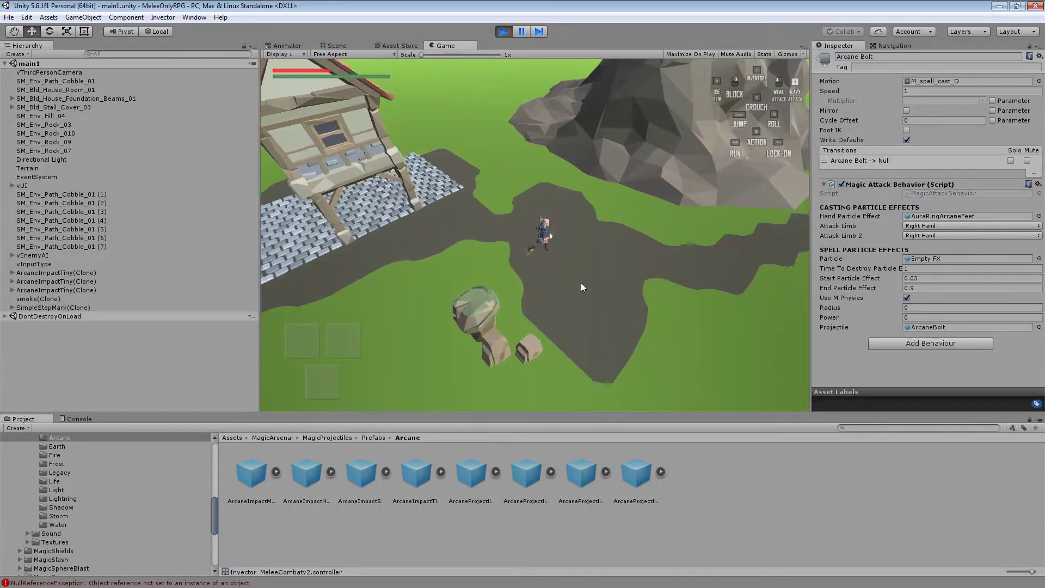
key(w)
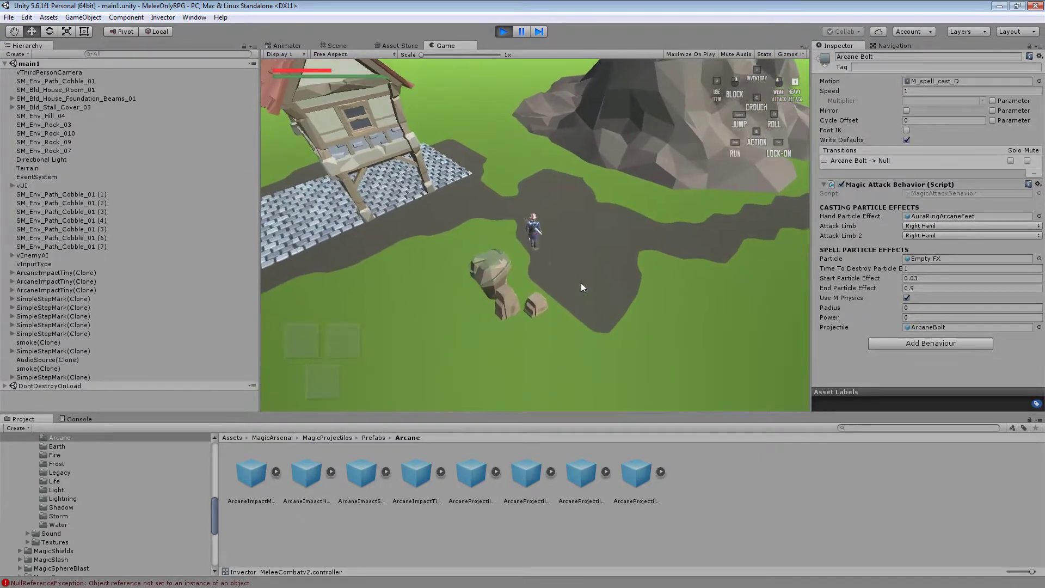
key(w)
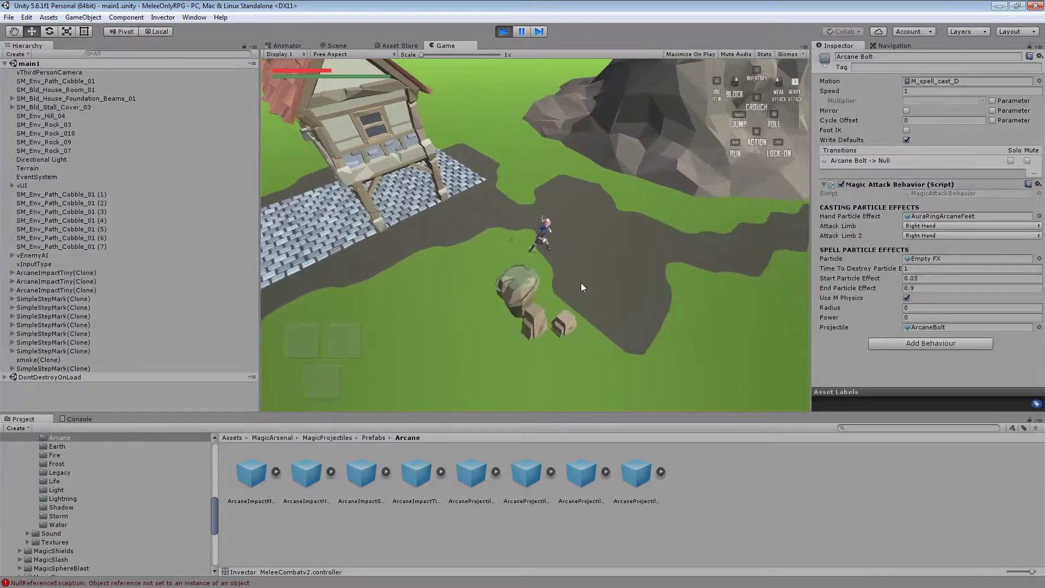
key(w)
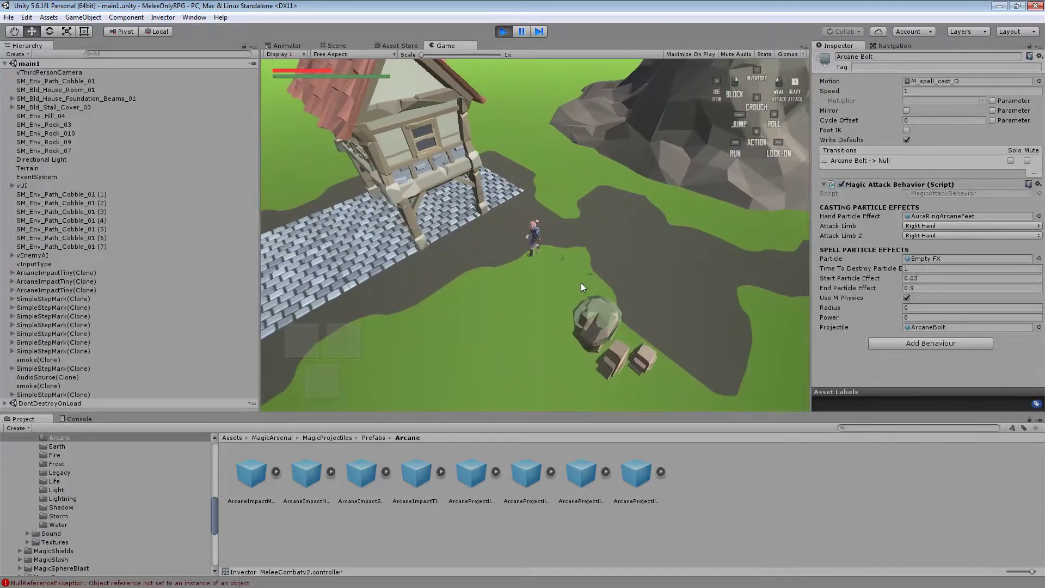
key(w)
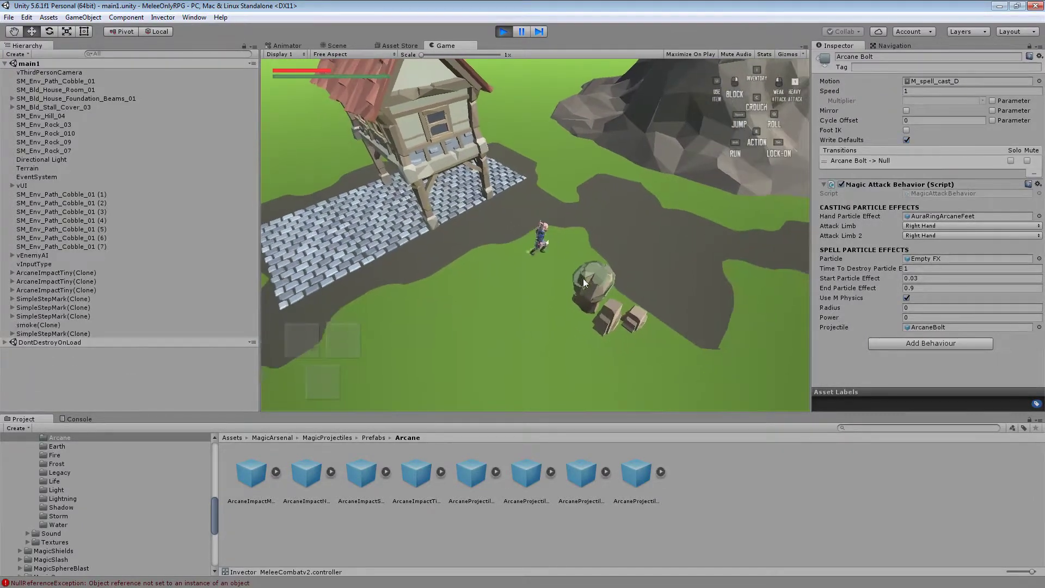
key(w)
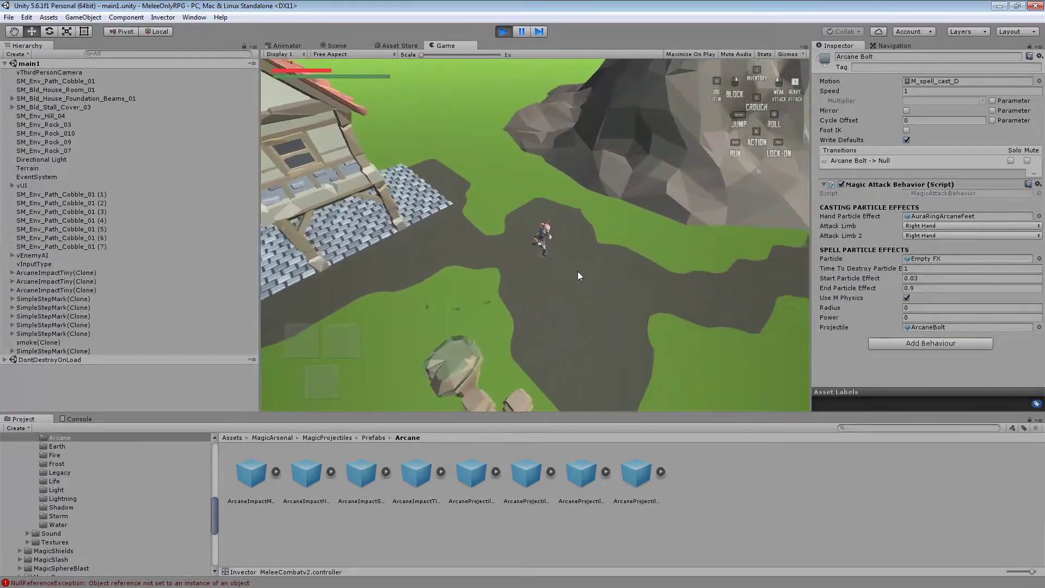
key(w)
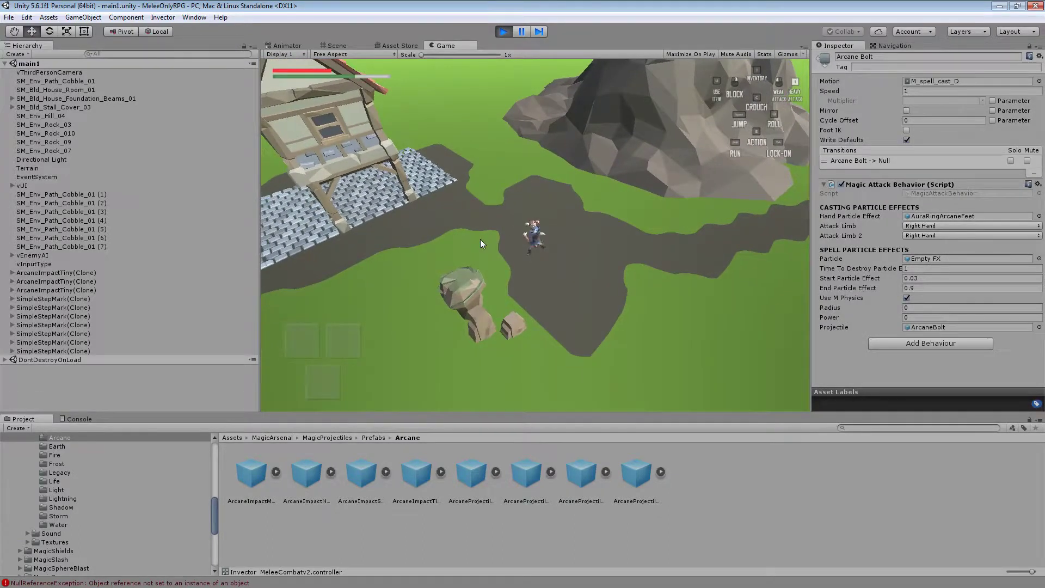
click(480, 239)
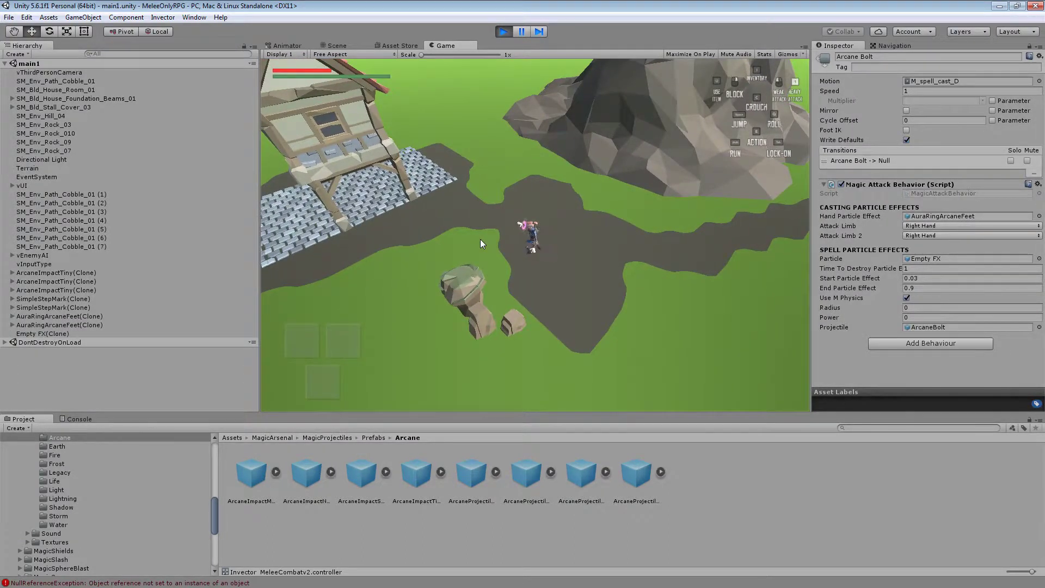
- Run left onto the cobbled path and cast an Arcane Bolt at the enemy
key(a)
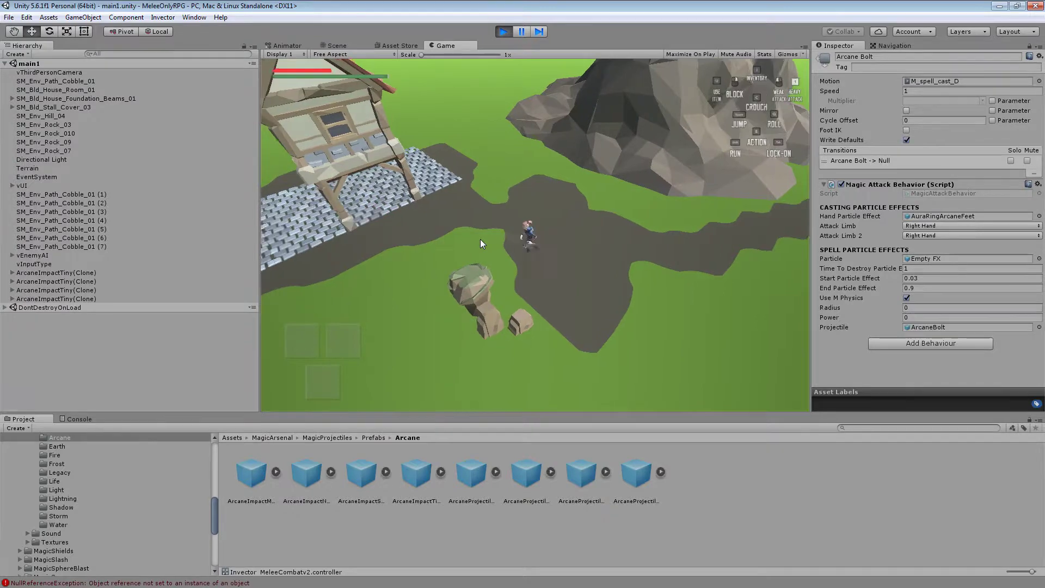
key(w)
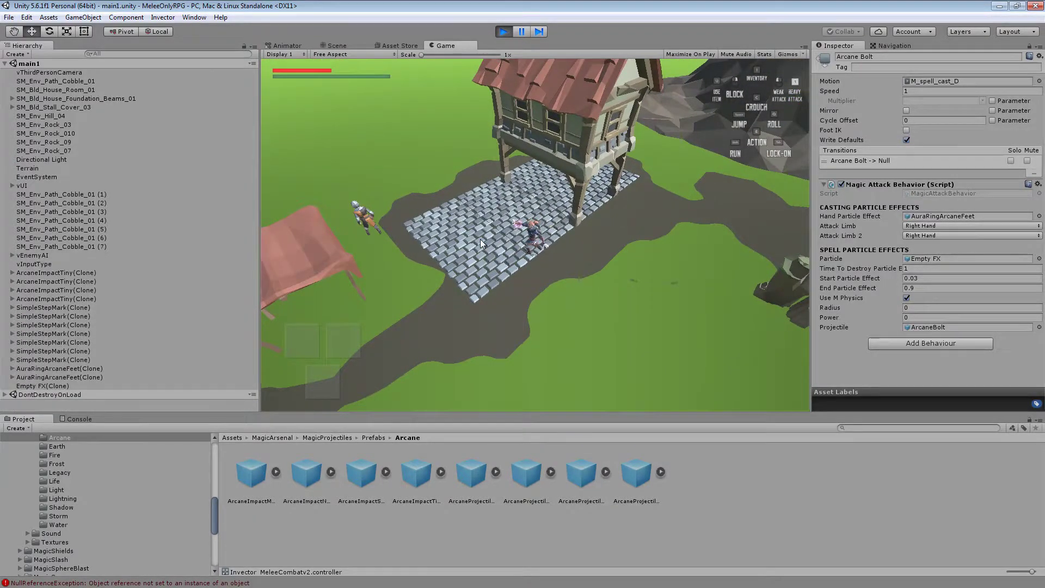
click(480, 239)
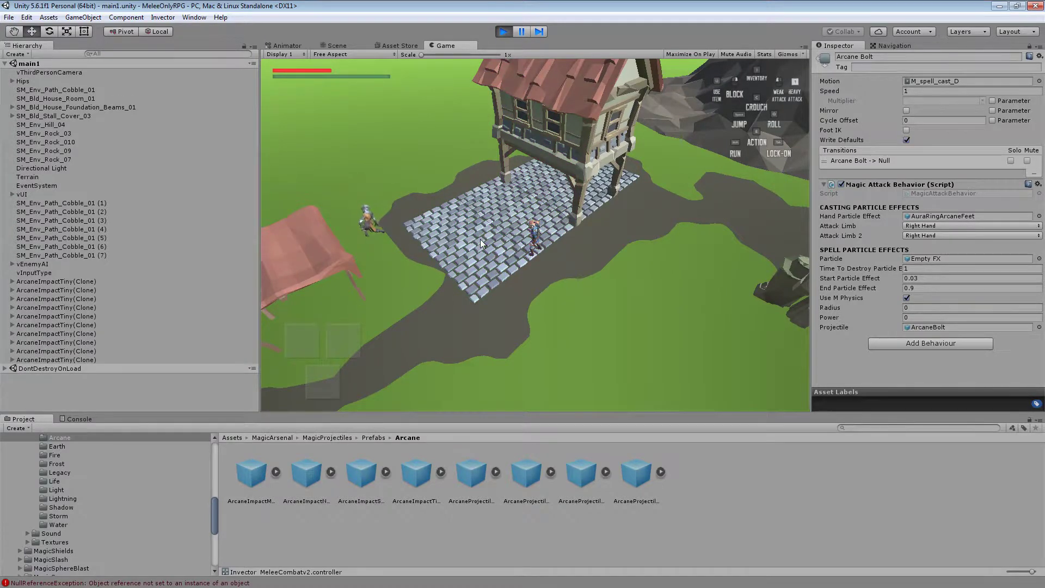
- Walk toward the rock, stop play mode and return to the Scene view
key(w)
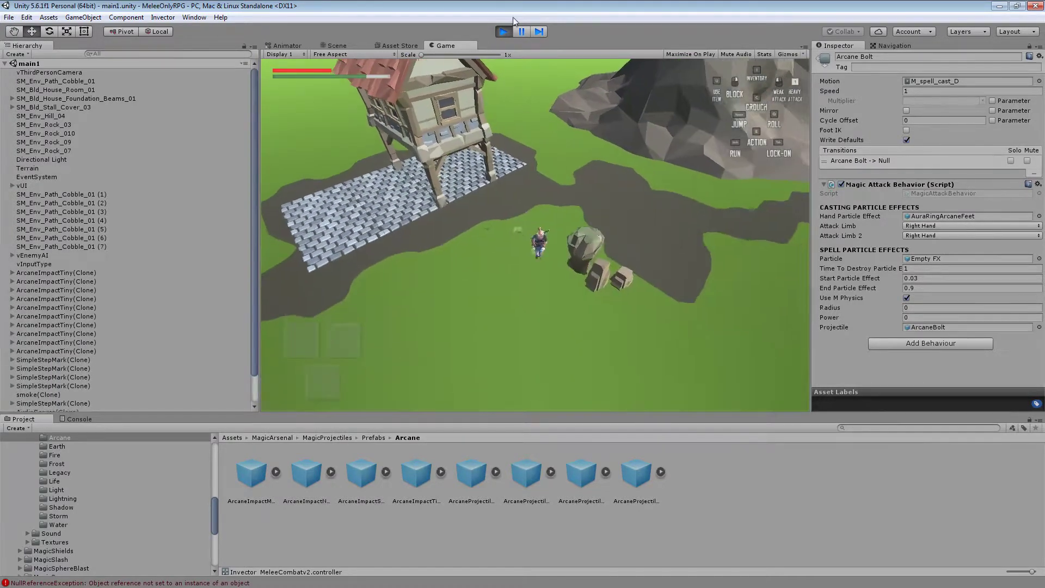
click(504, 32)
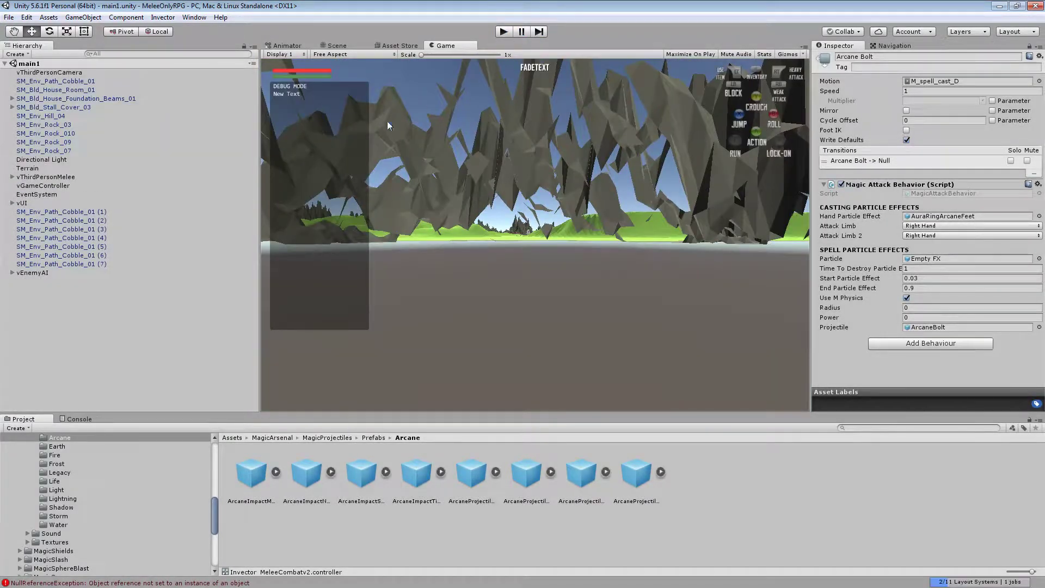
click(334, 46)
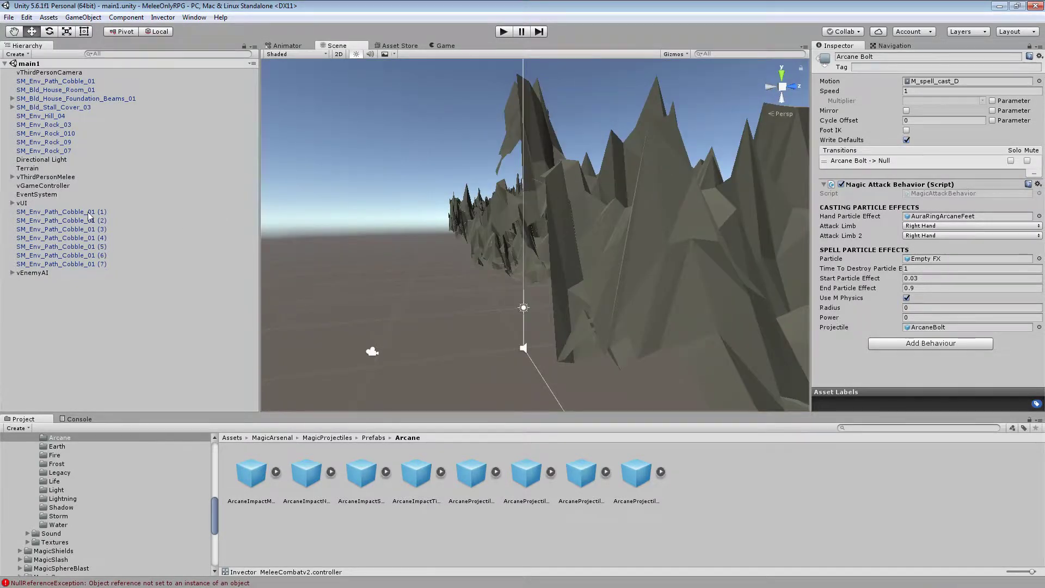
- Frame vThirdPersonMelee with the Move tool and scroll the Inspector to Spell System Input
double_click(60, 178)
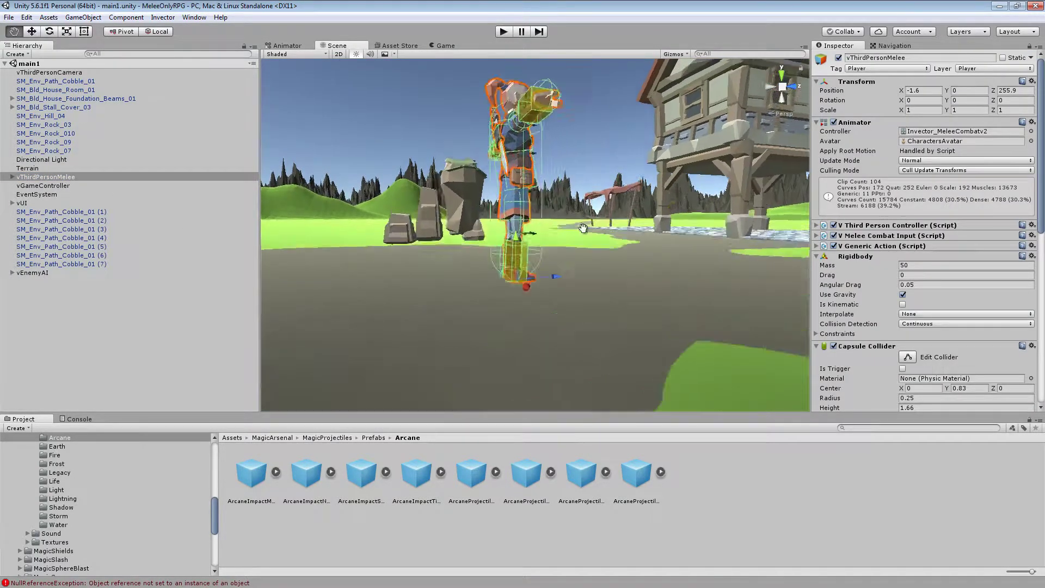
right_drag(545, 326, 620, 288)
scroll(623, 291, down, 3)
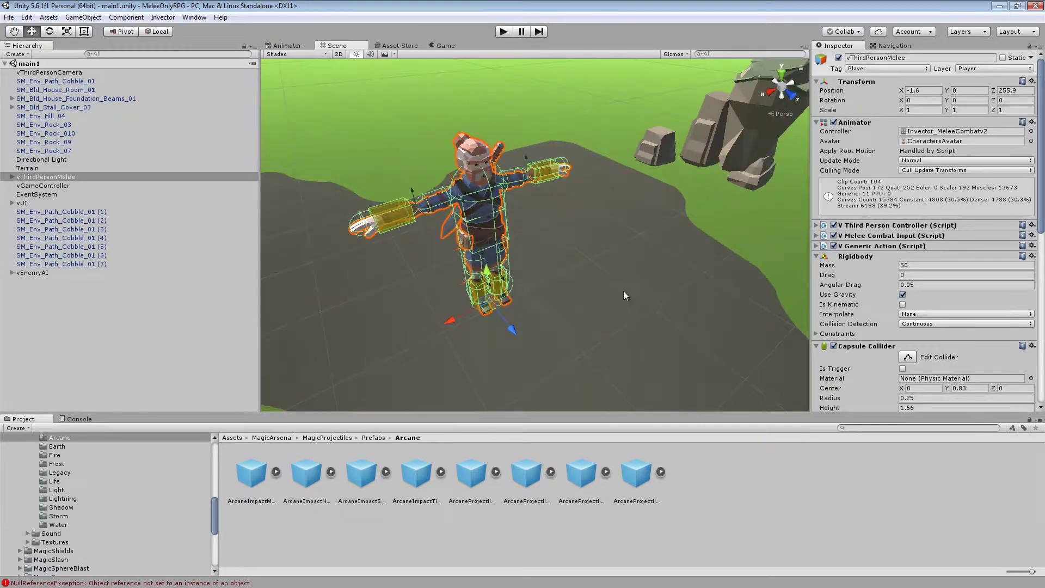
key(w)
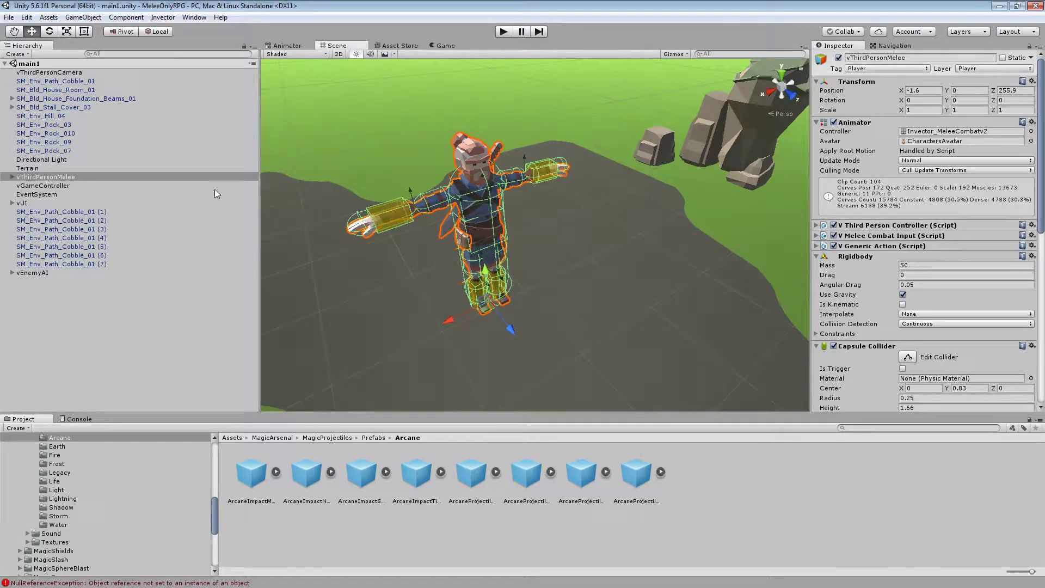
scroll(863, 294, down, 10)
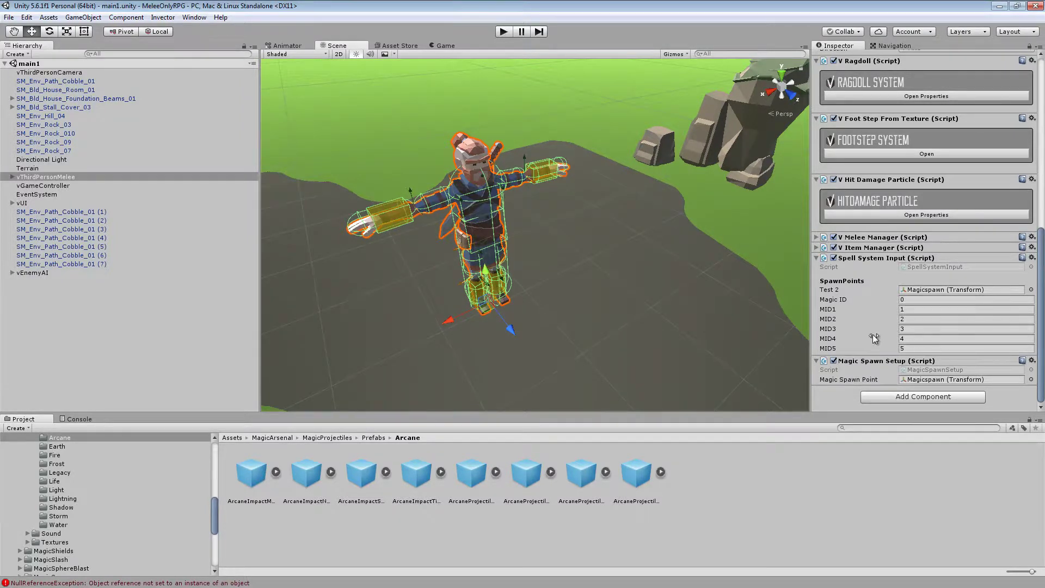
- Check which object the Magic Spawn Point field references and locate Magicspawn in the Hierarchy
click(940, 292)
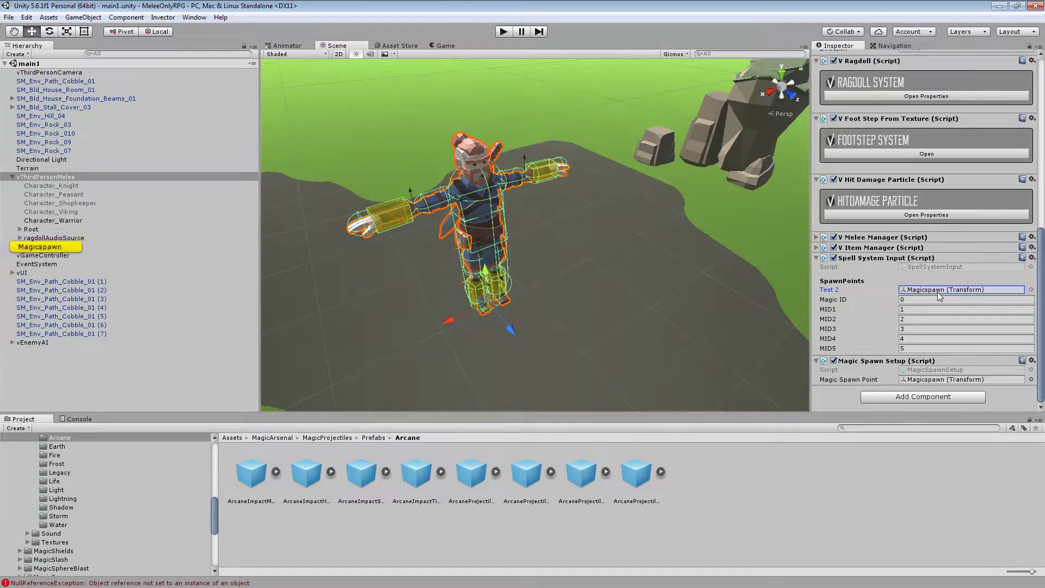
click(920, 381)
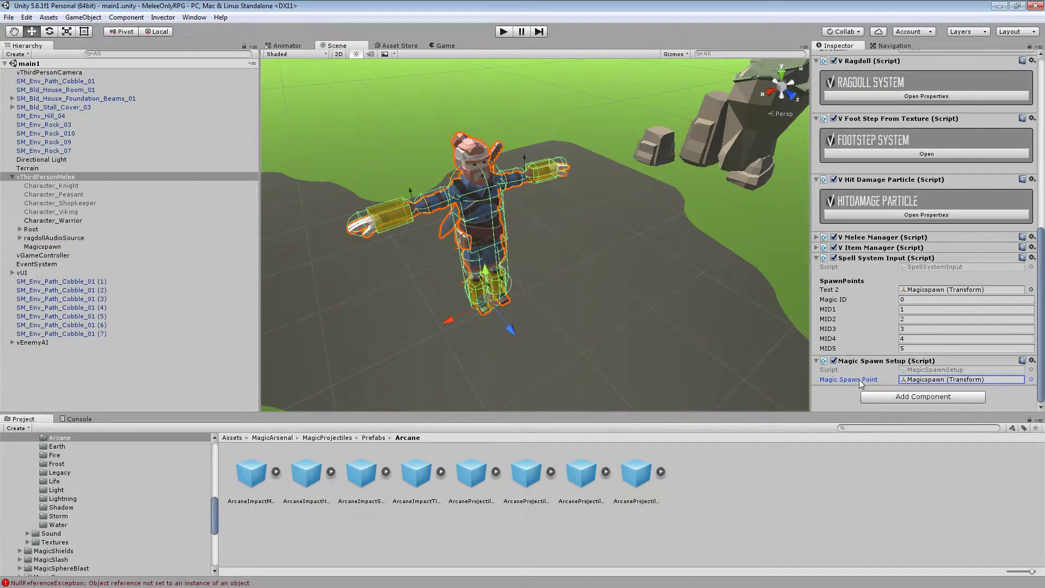
click(929, 379)
- Move Magicspawn along Z to 0.814, then reselect vThirdPersonMelee
click(43, 247)
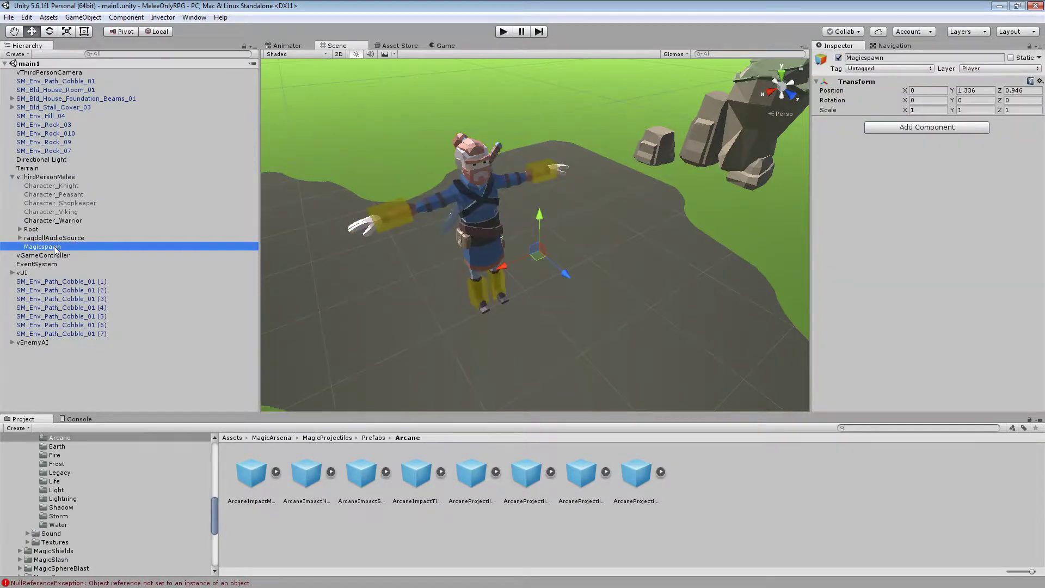
right_drag(495, 273, 784, 234)
drag(610, 203, 586, 207)
right_drag(704, 246, 588, 287)
click(51, 177)
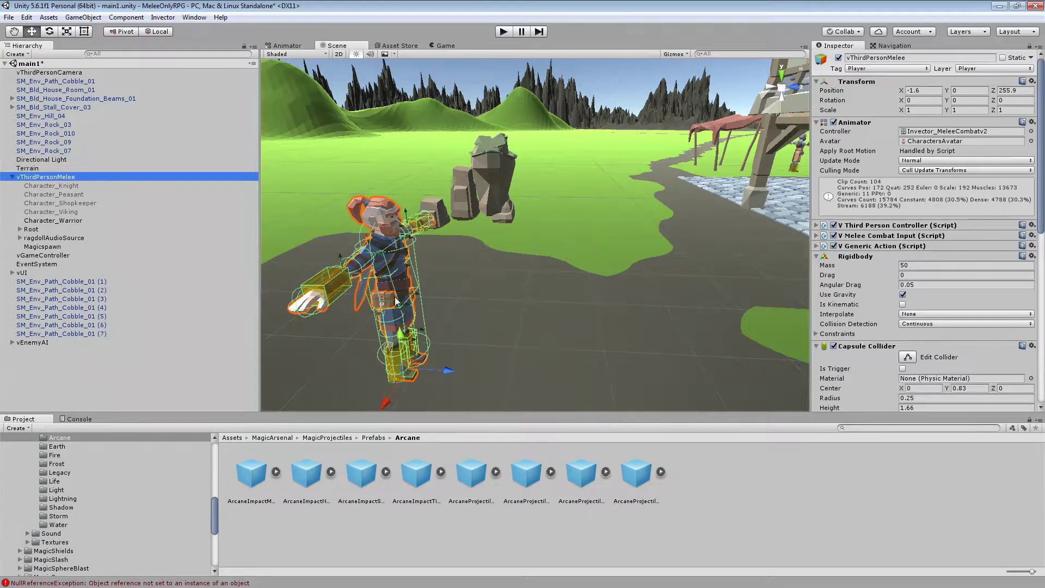
scroll(919, 342, down, 10)
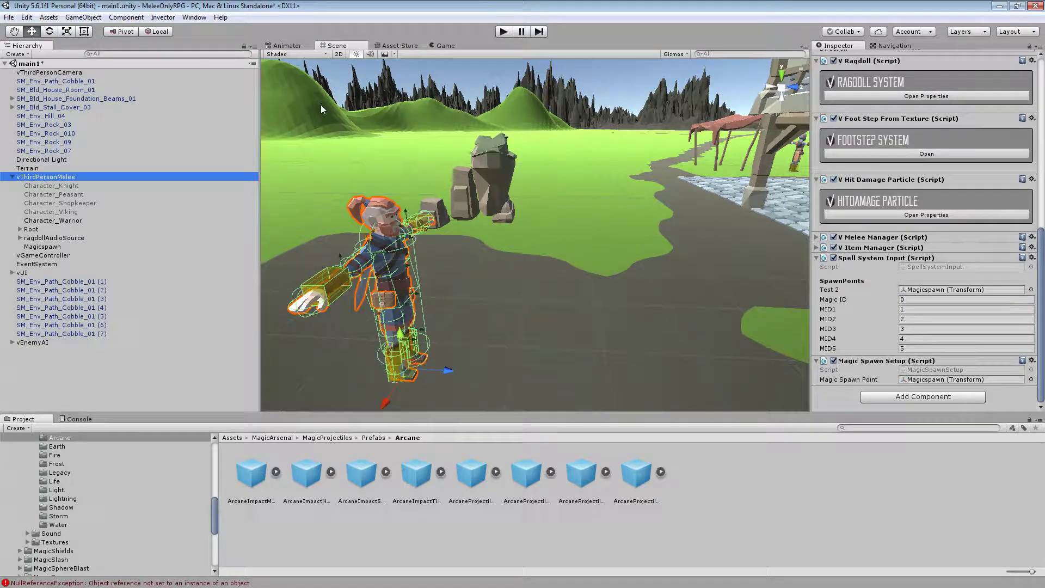
click(294, 45)
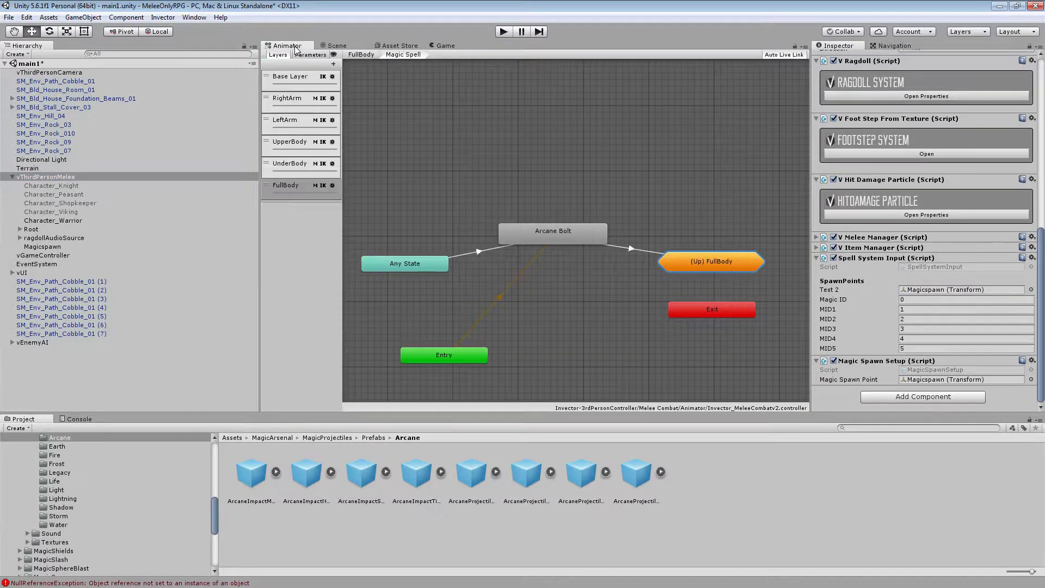
click(361, 54)
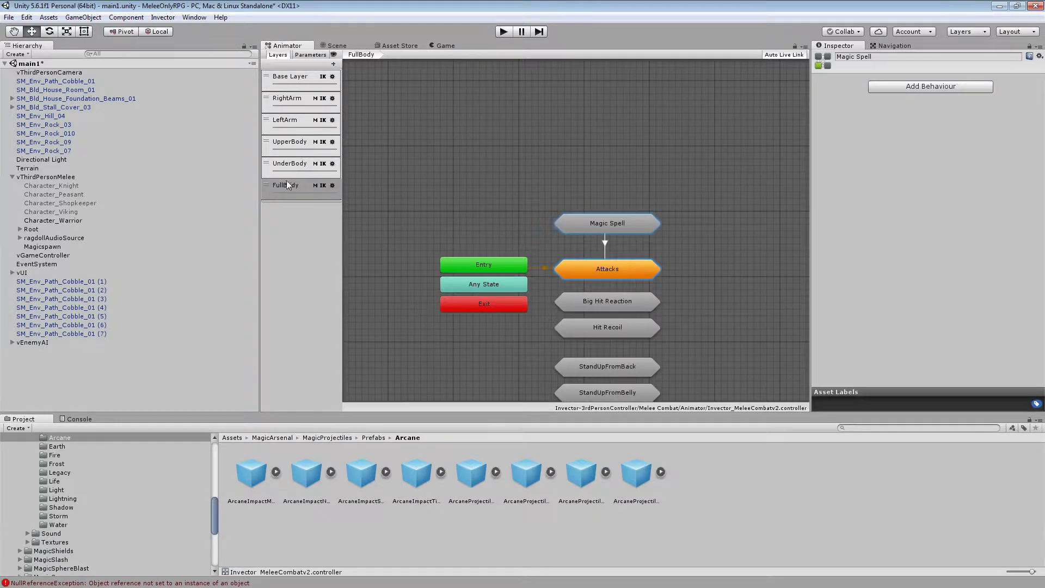
middle_drag(565, 215, 525, 191)
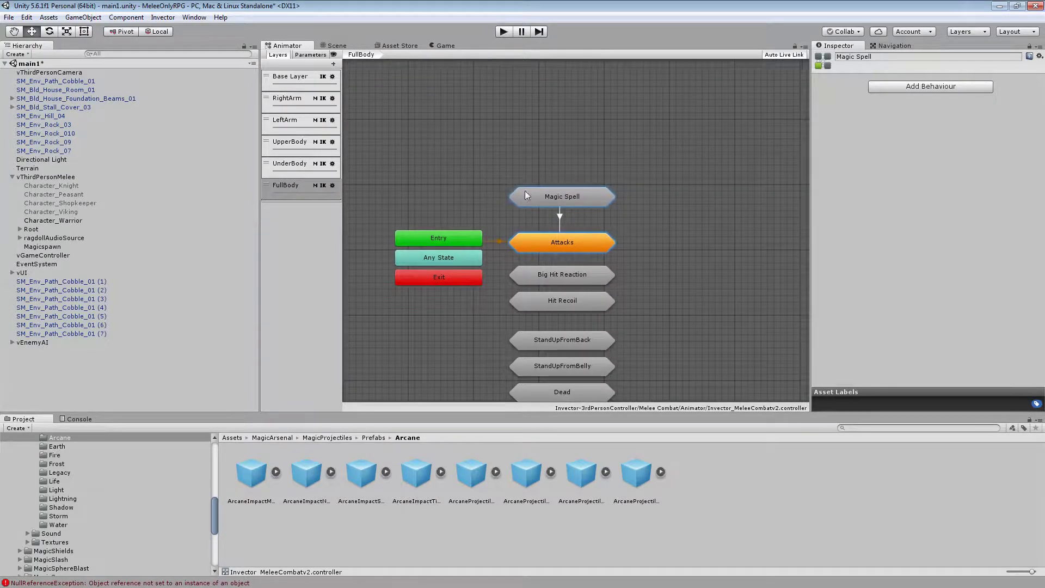
right_click(590, 194)
click(677, 175)
right_click(677, 175)
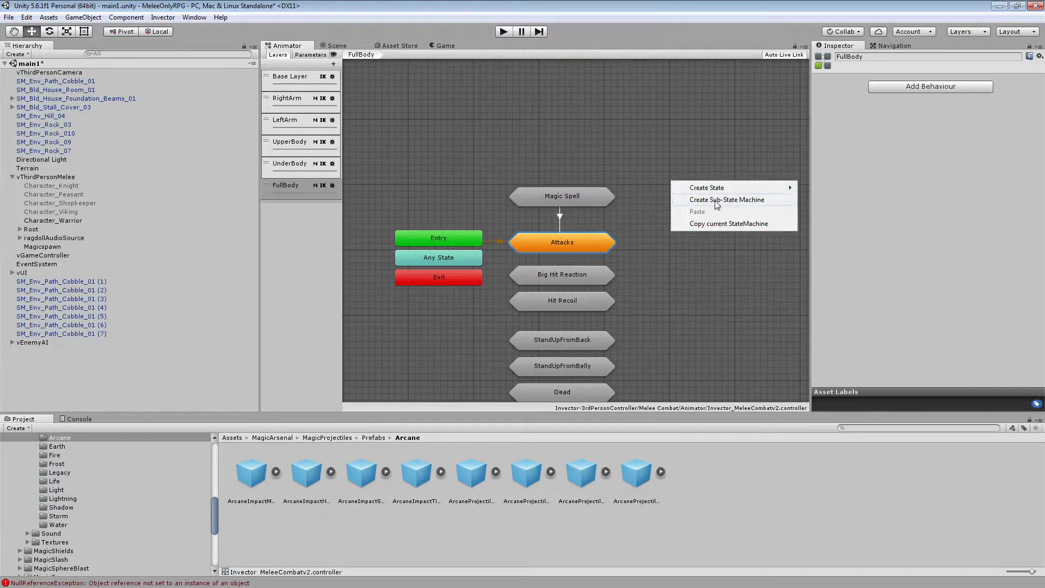
click(542, 200)
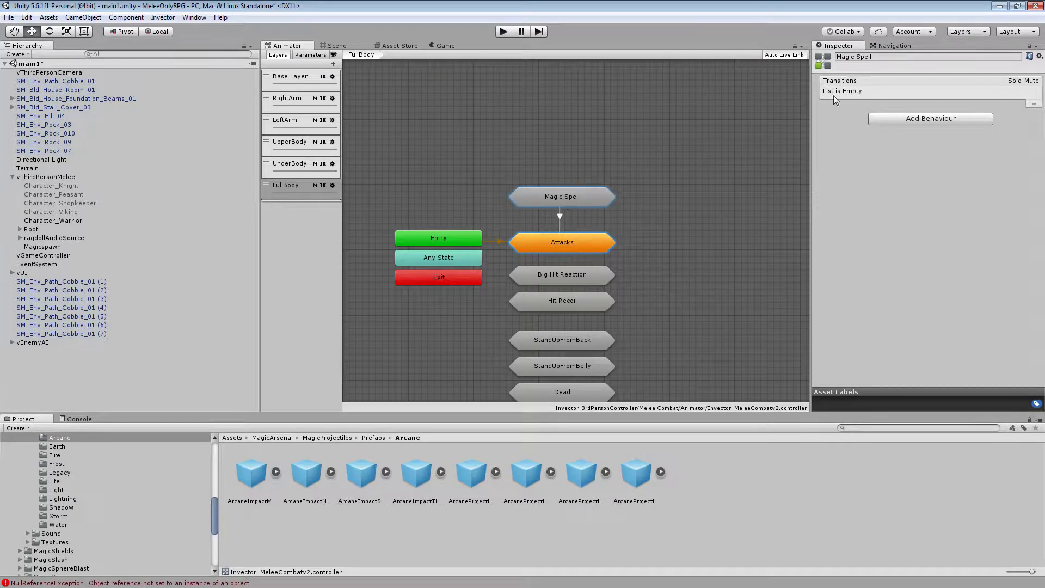
double_click(568, 200)
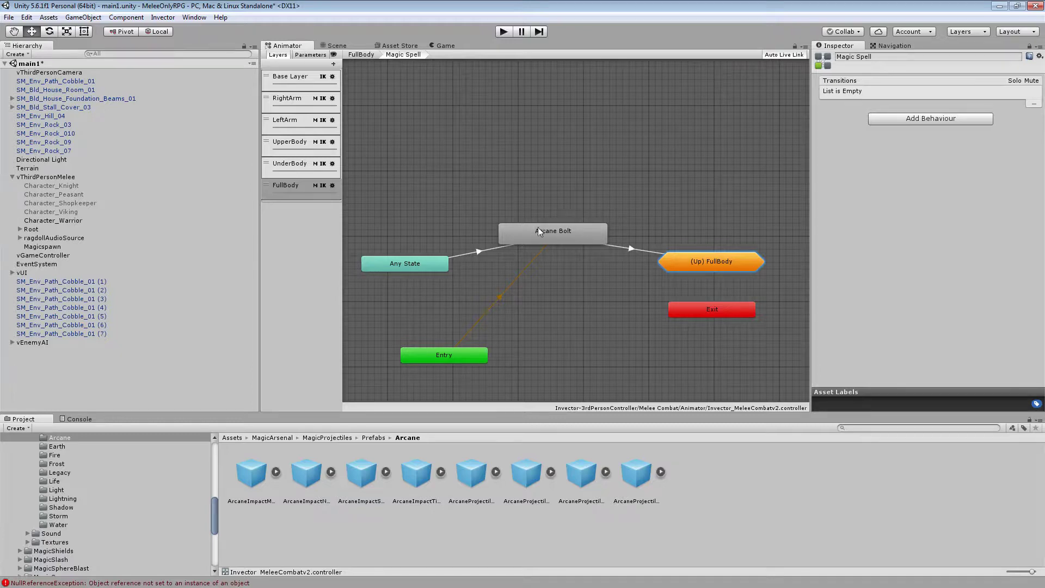
- Add an empty state to the Magic Spell graph, delete it, then select Arcane Bolt
right_click(552, 205)
mouse_move(584, 207)
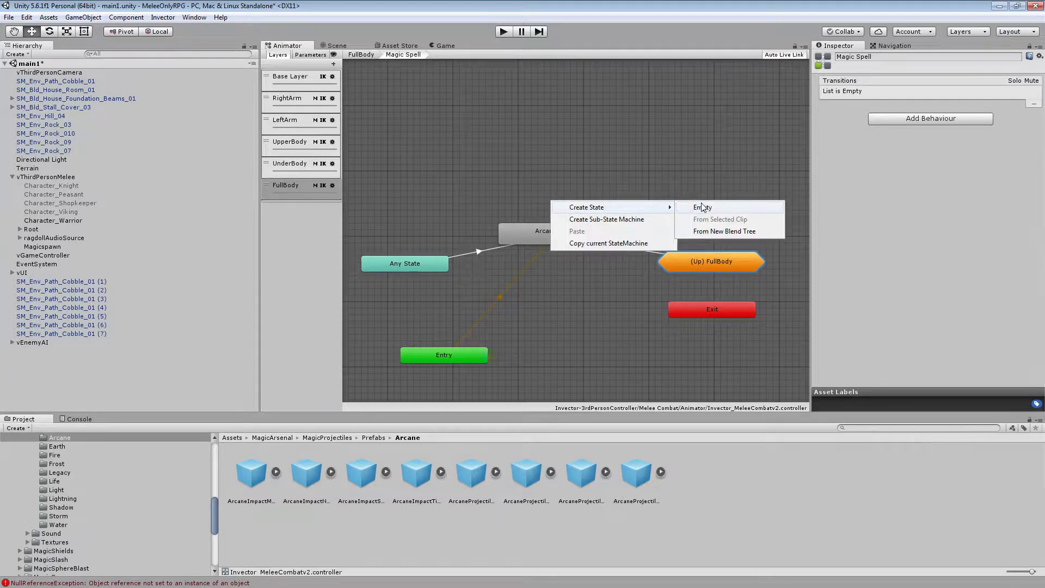
click(703, 206)
click(600, 209)
right_click(600, 209)
click(626, 269)
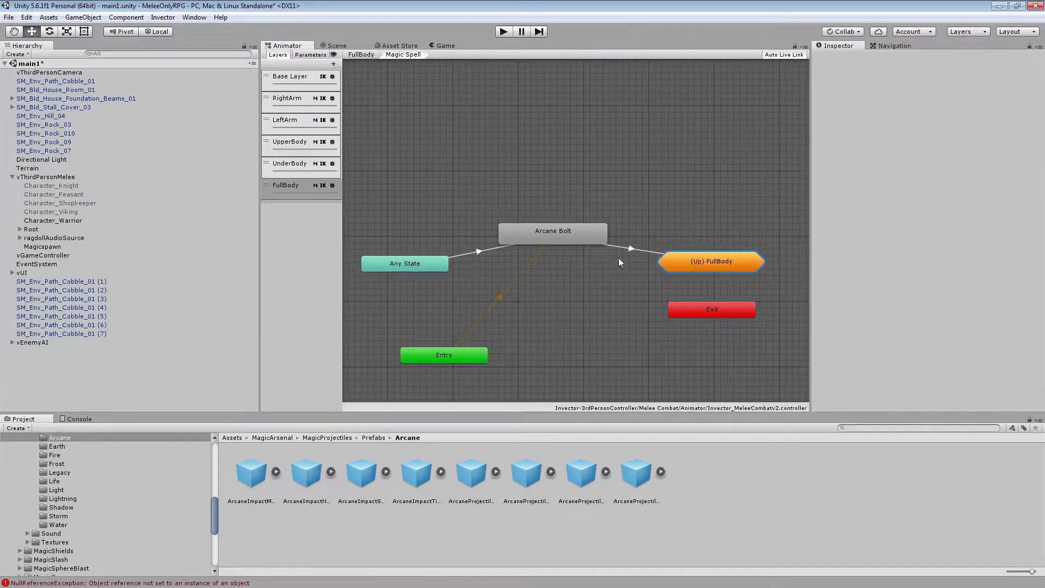
click(552, 237)
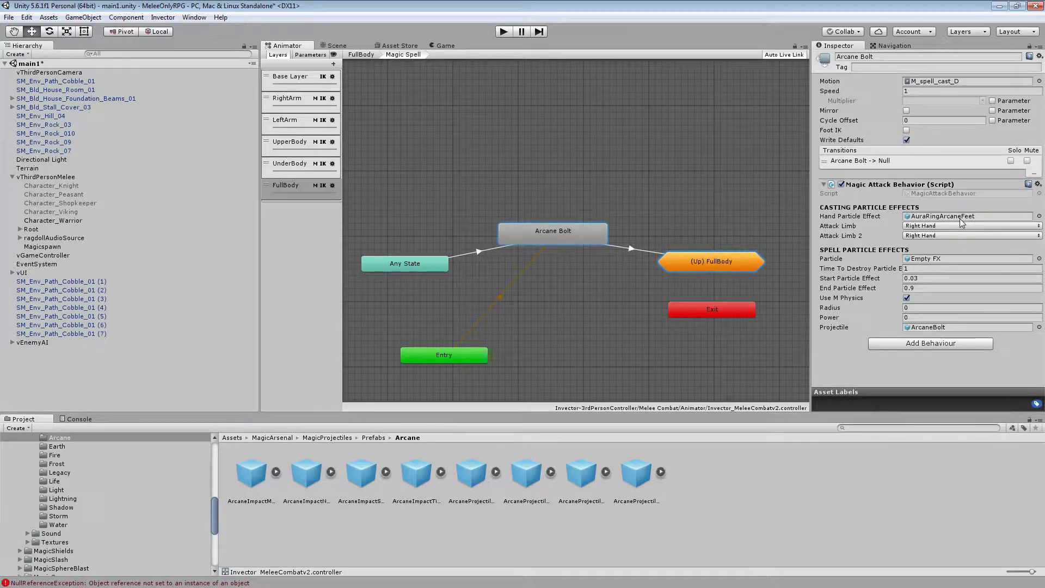
click(959, 218)
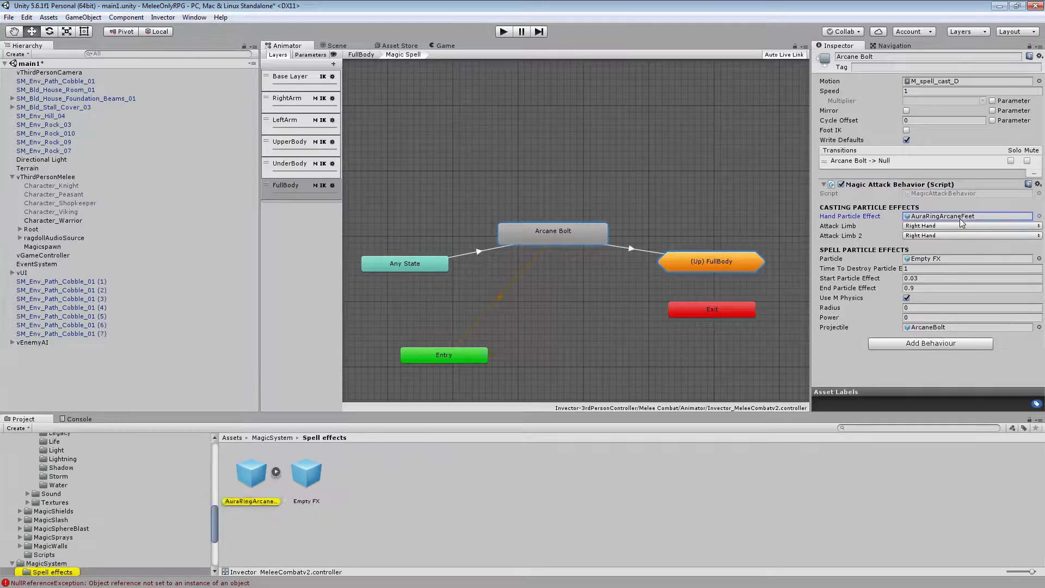
click(257, 474)
scroll(877, 245, down, 5)
scroll(877, 249, down, 4)
scroll(858, 280, up, 10)
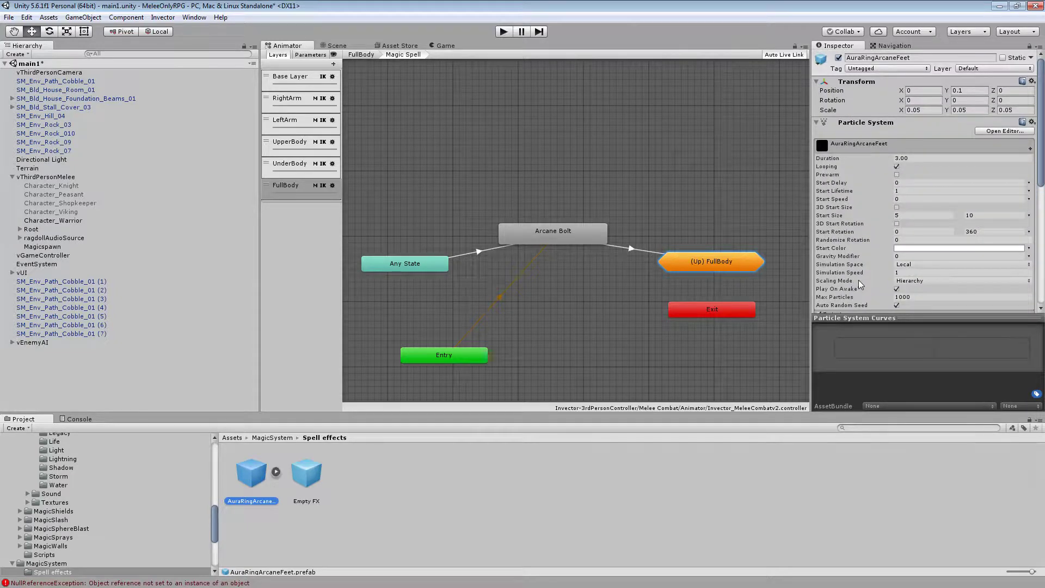
scroll(858, 280, down, 10)
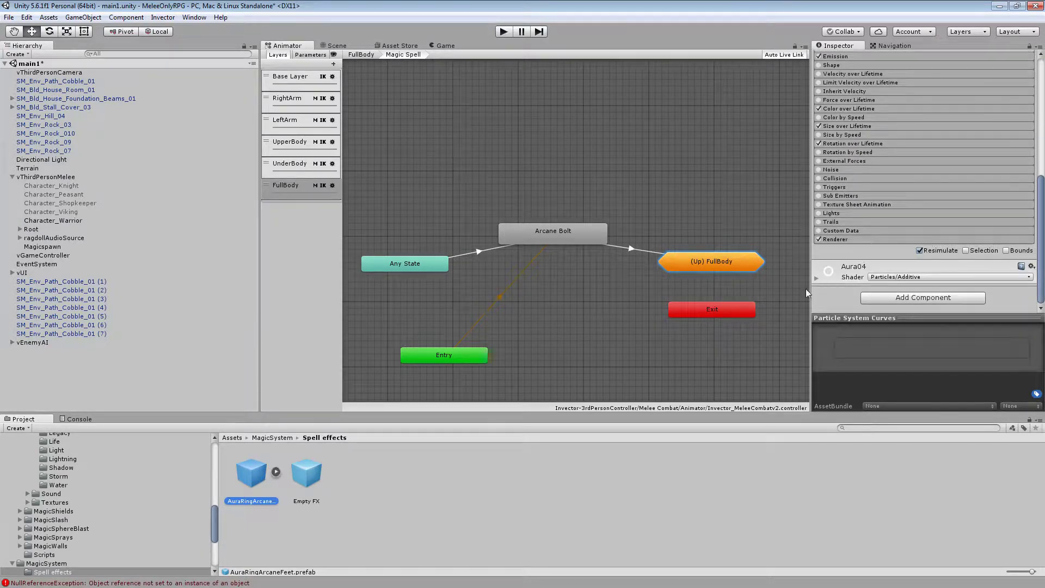
click(277, 472)
click(319, 475)
key(Right)
middle_drag(750, 309, 750, 211)
scroll(907, 272, up, 10)
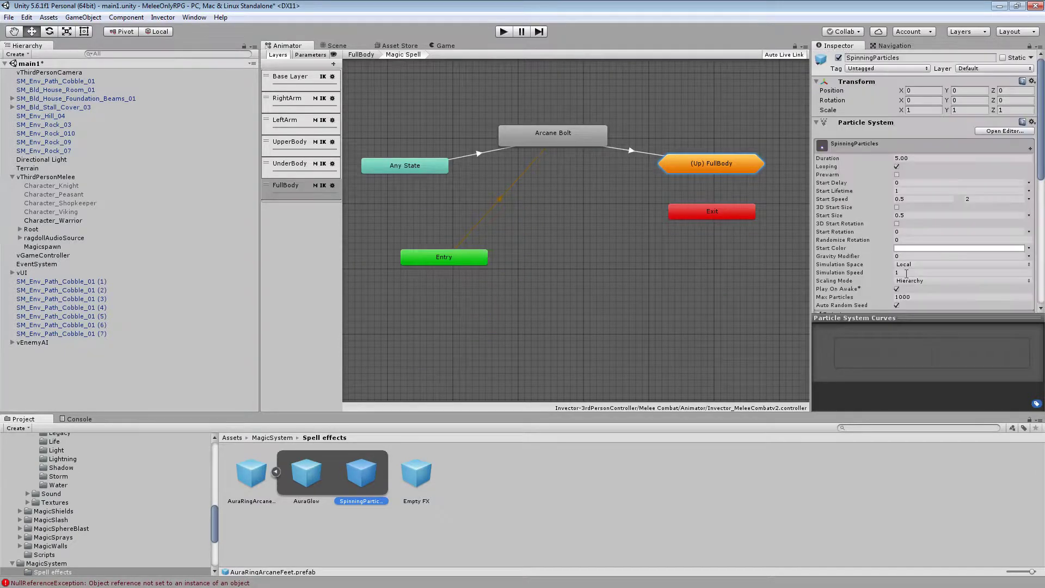
click(264, 467)
click(276, 472)
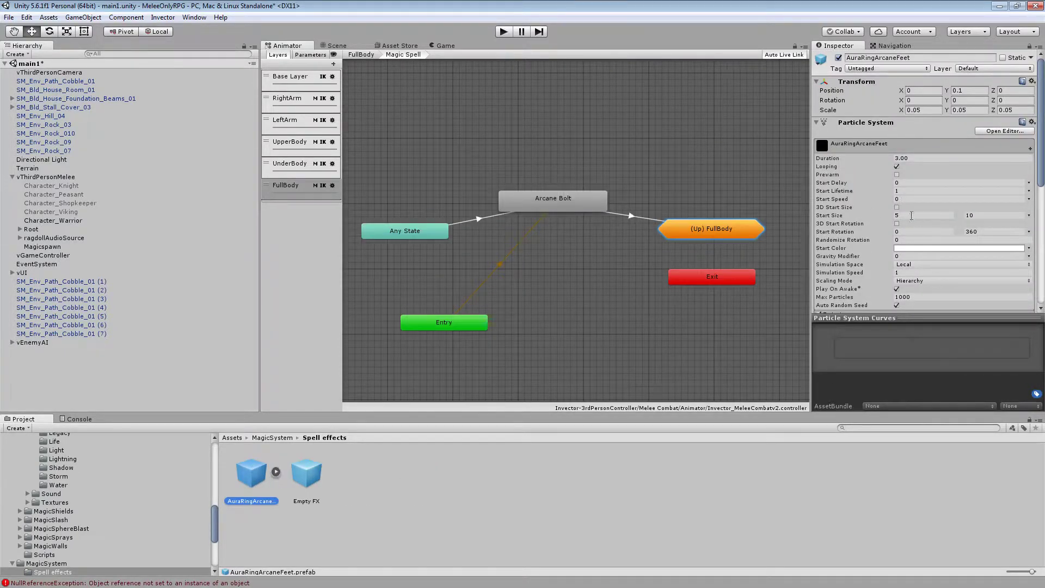
scroll(912, 226, down, 6)
scroll(912, 226, up, 8)
- Uncheck Use M Physics on Arcane Bolt, then review the Empty FX prefab and Magicspawn spawn point
click(550, 206)
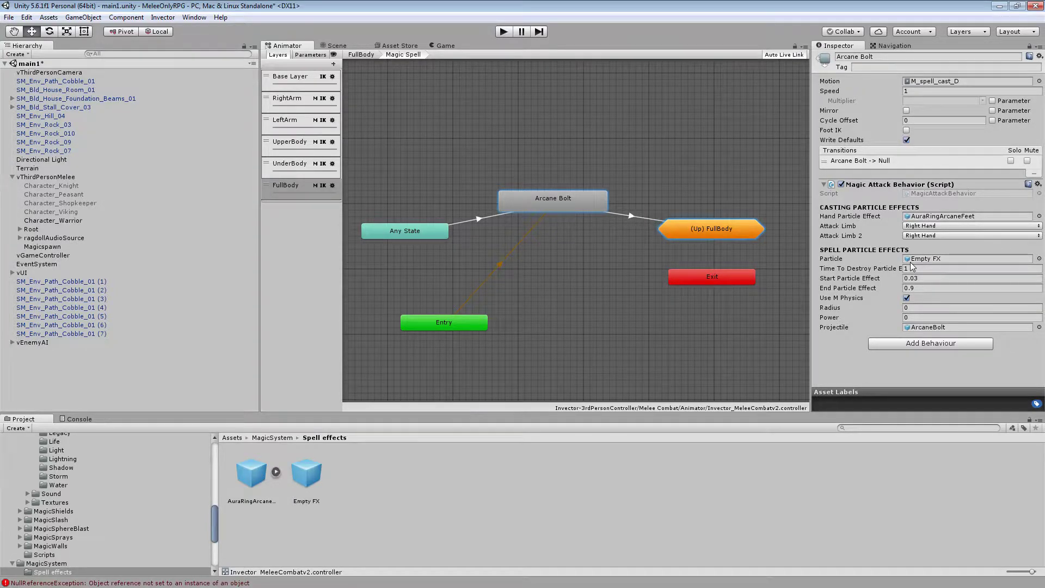
click(907, 298)
click(924, 259)
click(314, 476)
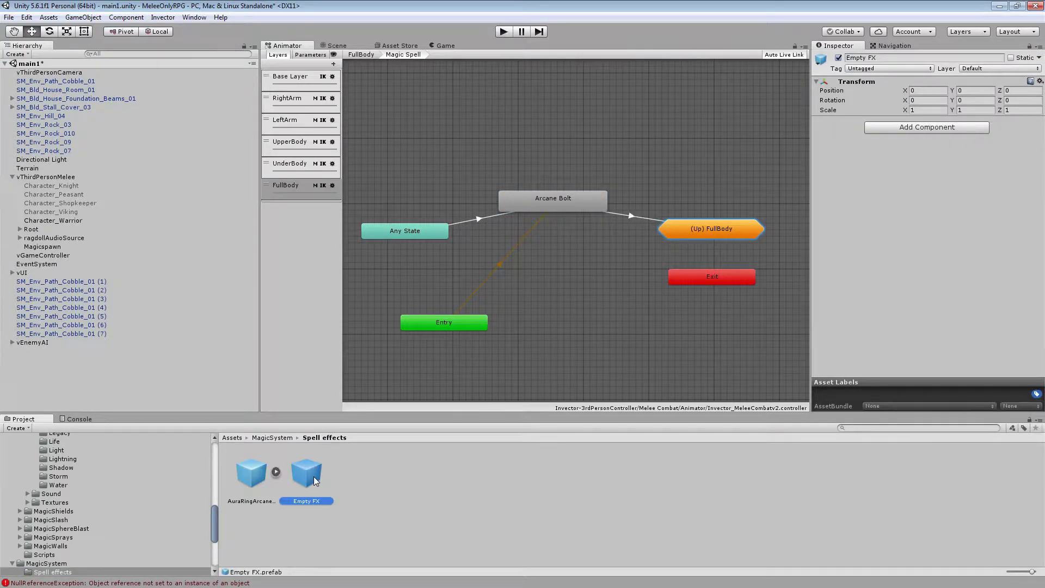
click(535, 198)
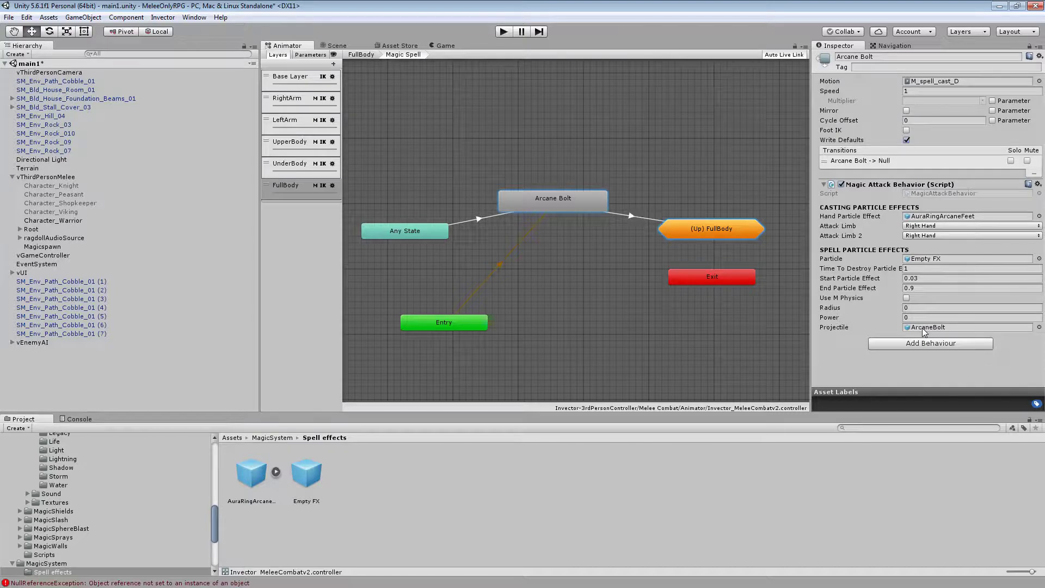
click(87, 247)
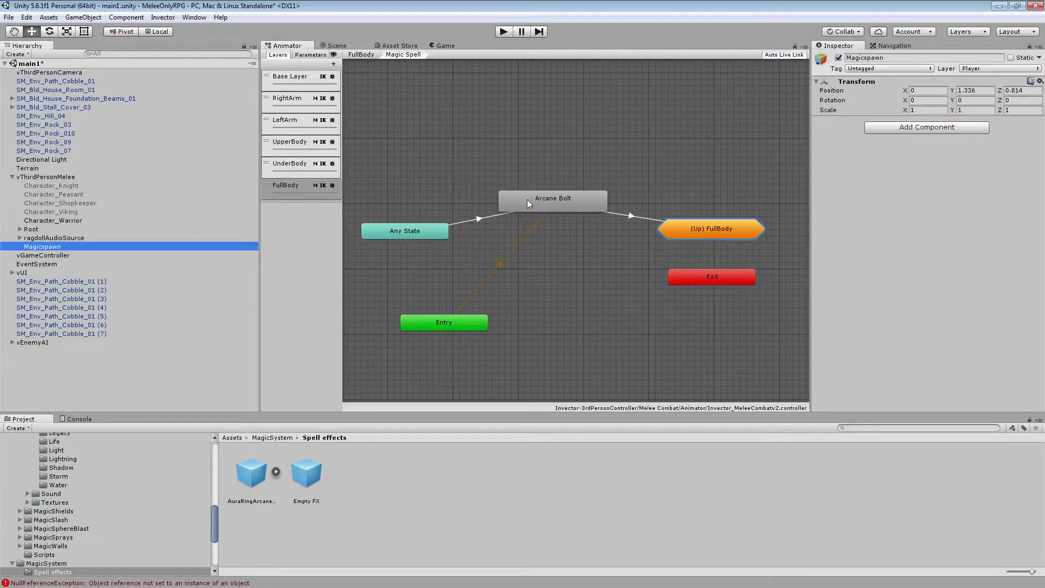
click(562, 205)
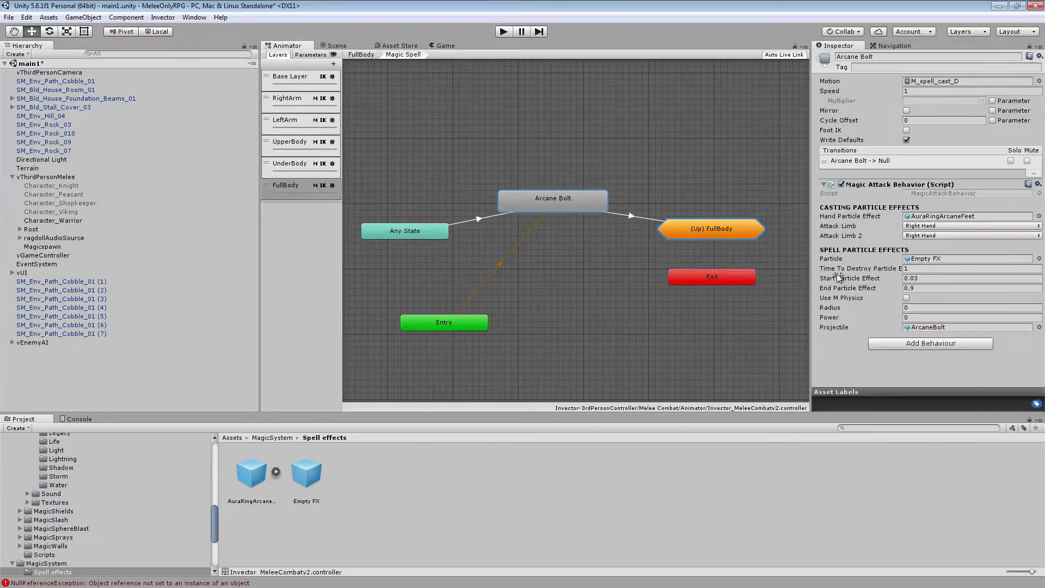
- Inspect the ArcaneBolt prefab and its ArcaneTrail, ArcaneOrb and Point light children
click(930, 327)
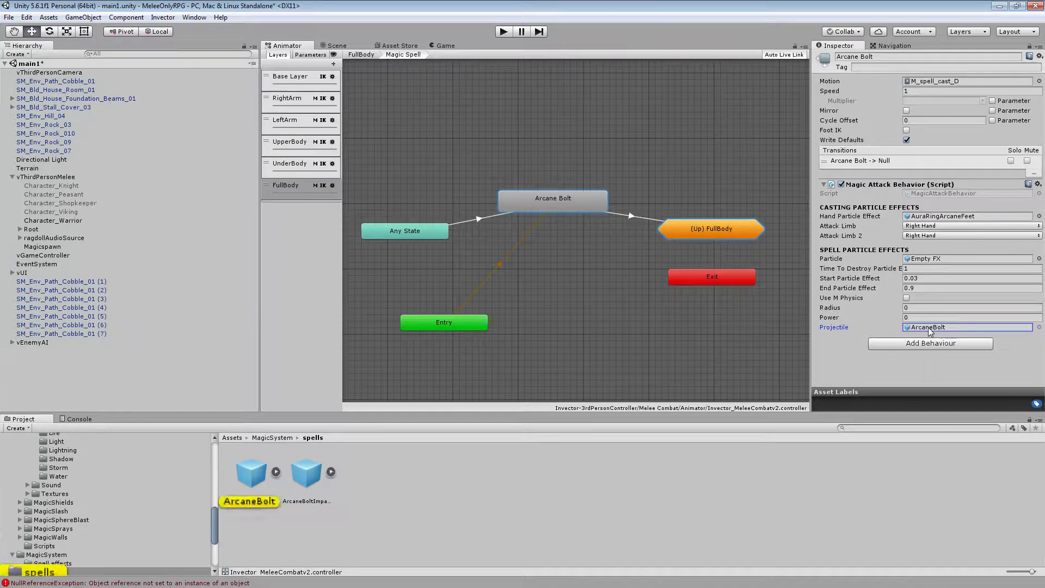
click(253, 481)
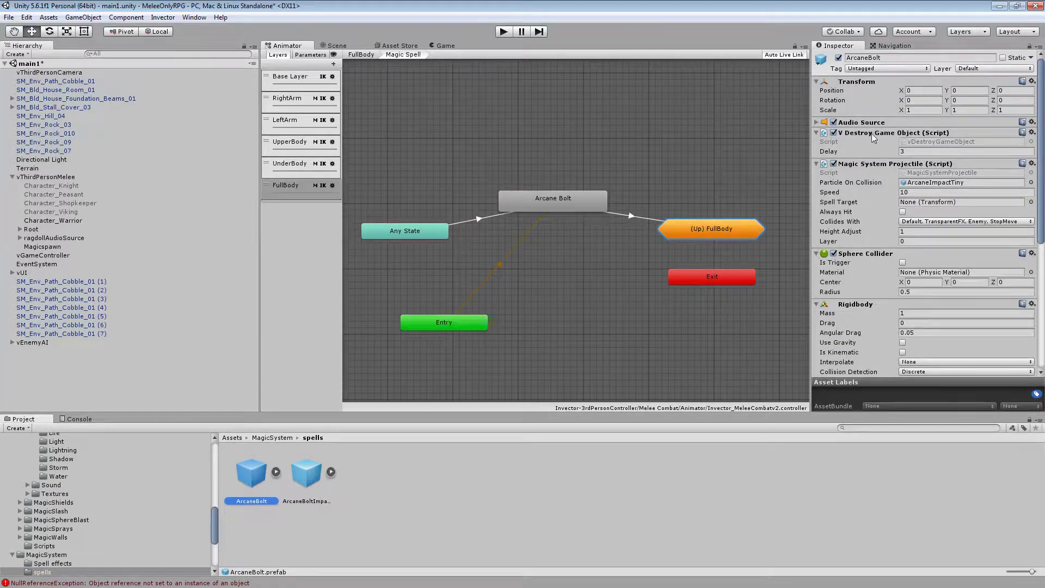
scroll(894, 149, down, 7)
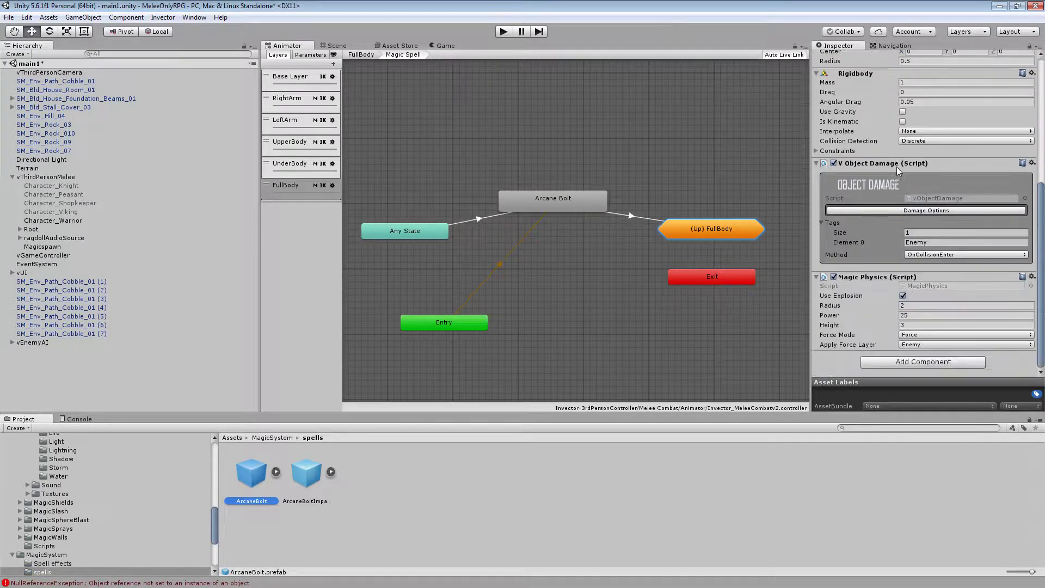
scroll(874, 303, up, 7)
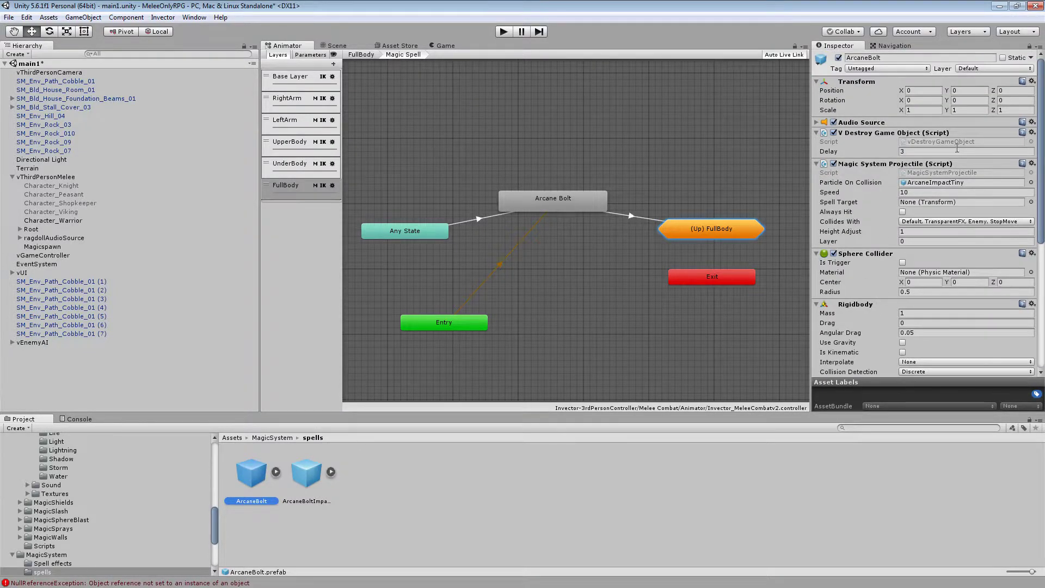
click(276, 472)
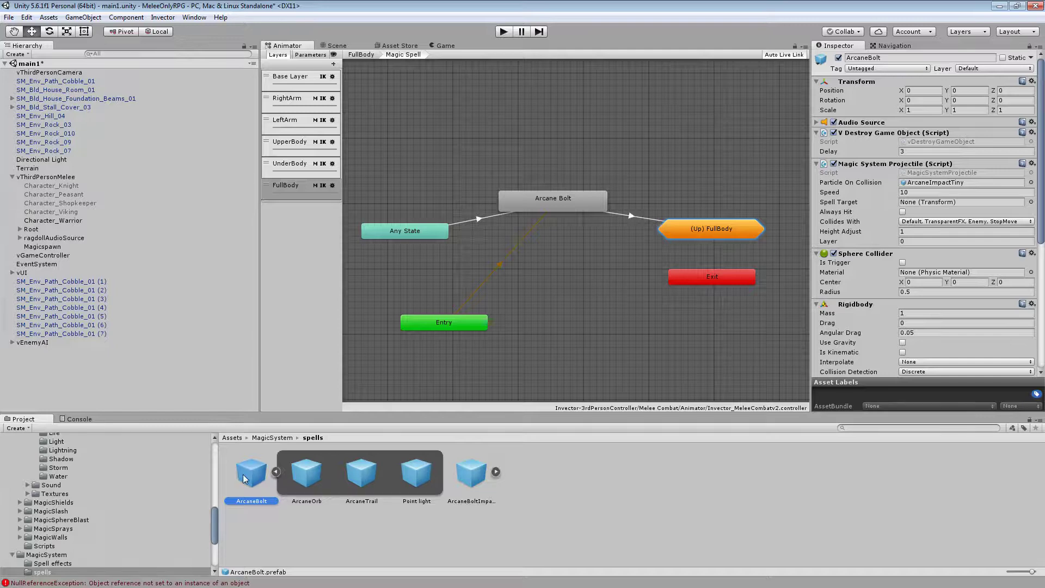
click(351, 479)
click(303, 472)
click(417, 472)
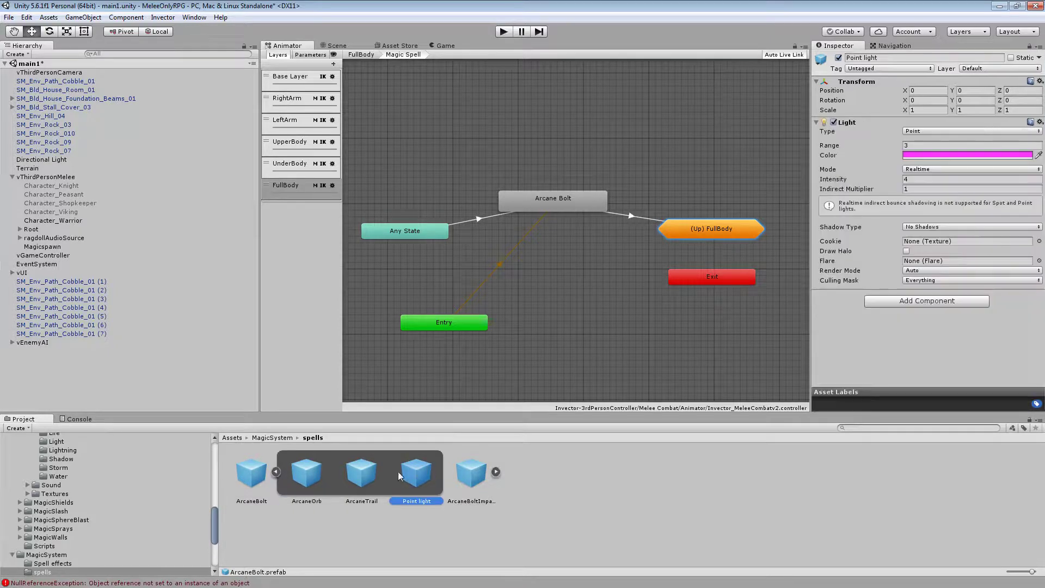
click(251, 478)
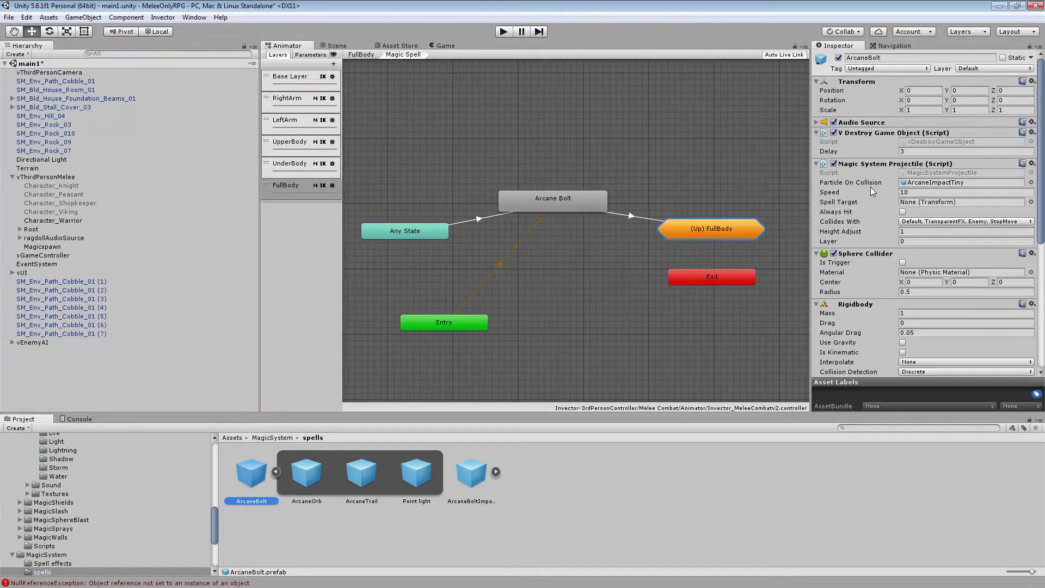
- Review the ArcaneImpactTiny impact prefab, then reselect the ArcaneBolt projectile prefab
click(927, 186)
click(416, 474)
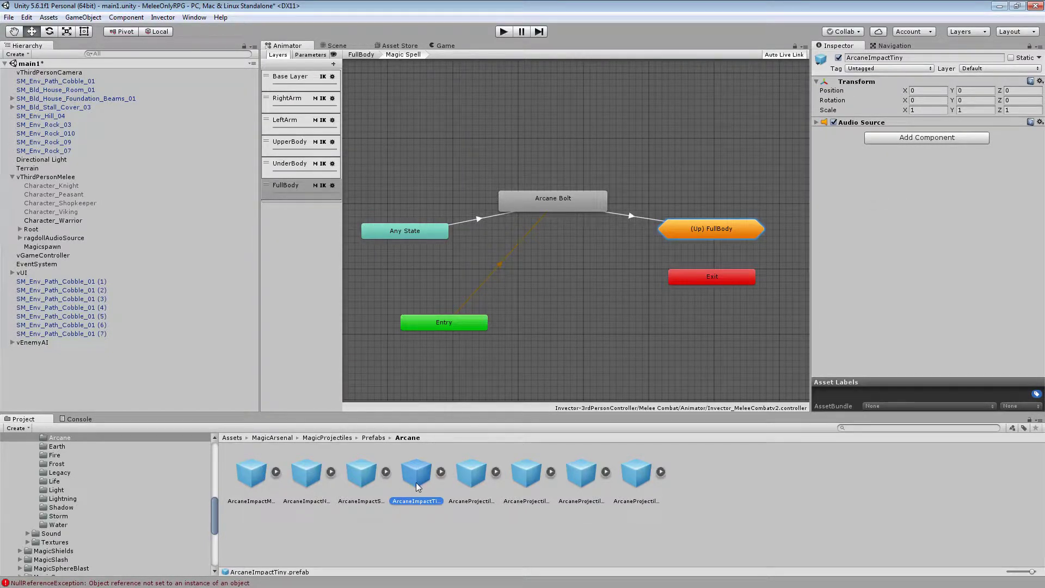
click(536, 189)
click(927, 326)
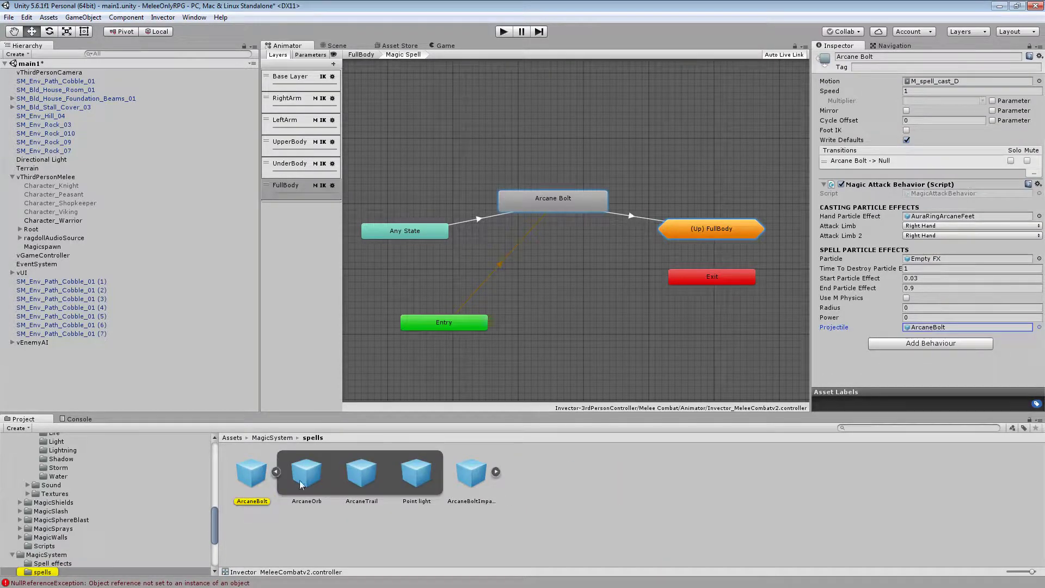
click(251, 474)
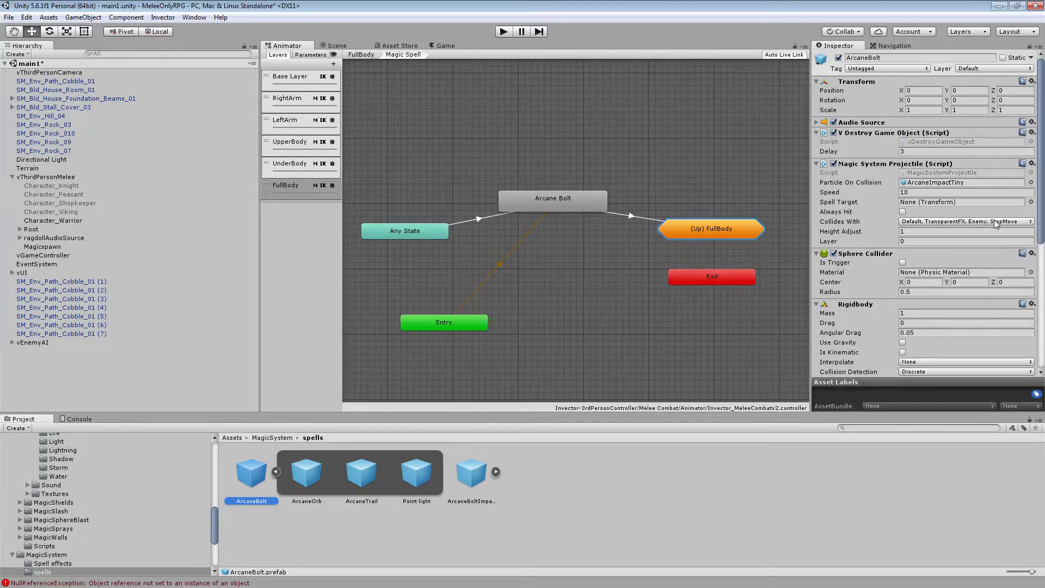
- Tick the Boss layer in ArcaneBolt's Collides With mask and verify the selected layers
click(1031, 223)
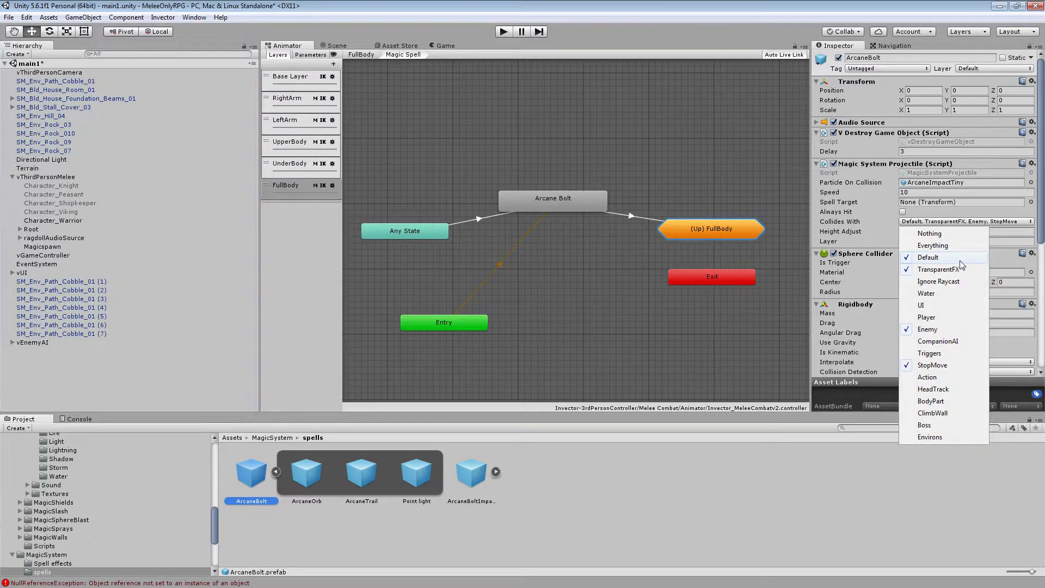
click(927, 436)
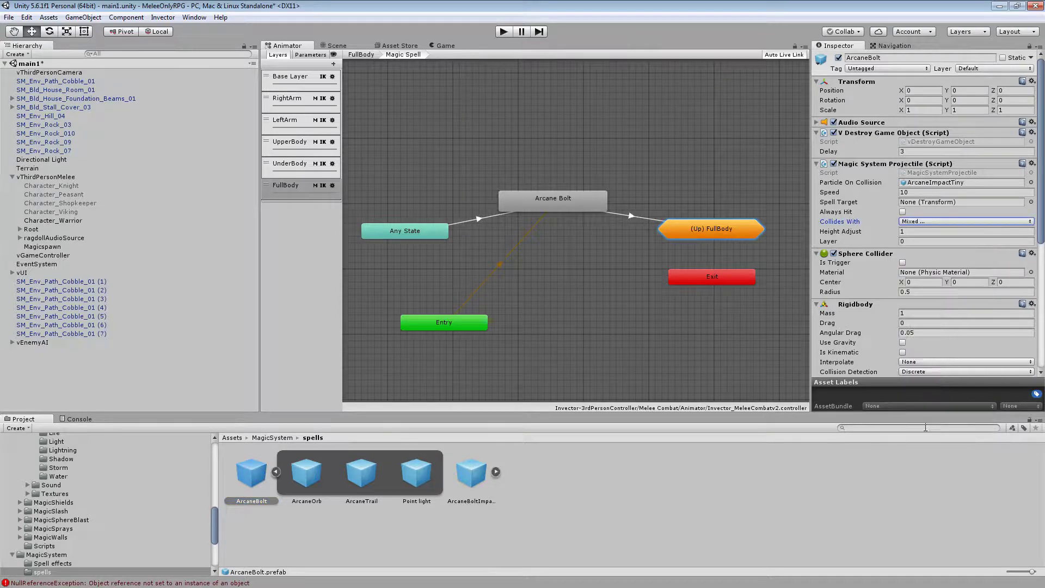
click(1031, 222)
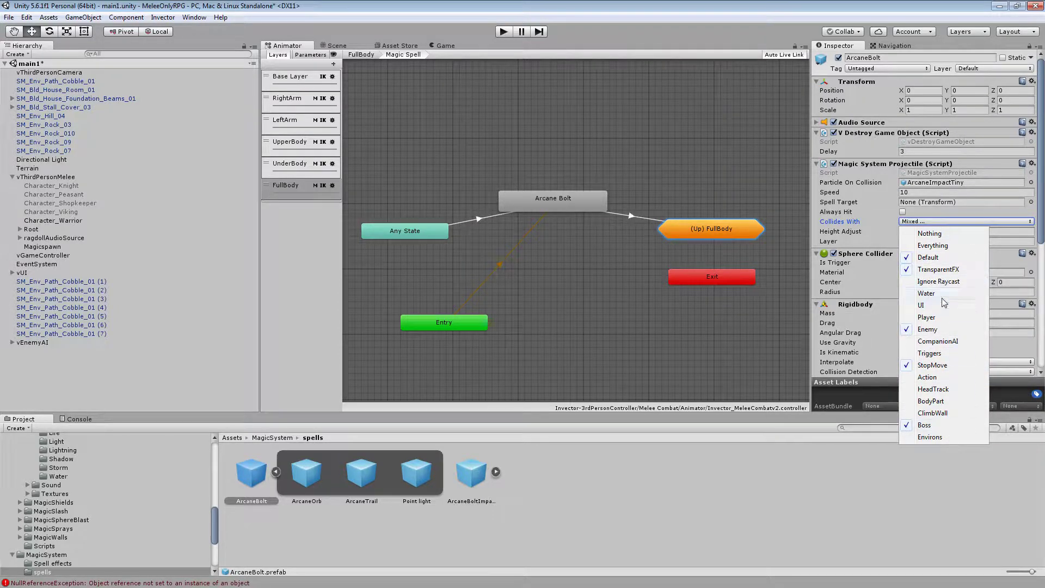
click(870, 223)
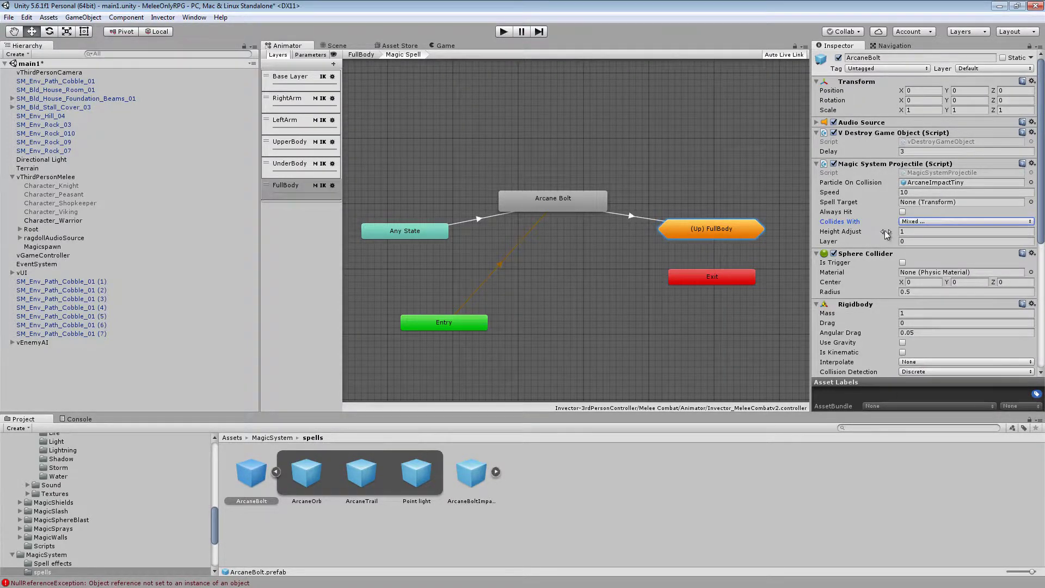
click(905, 232)
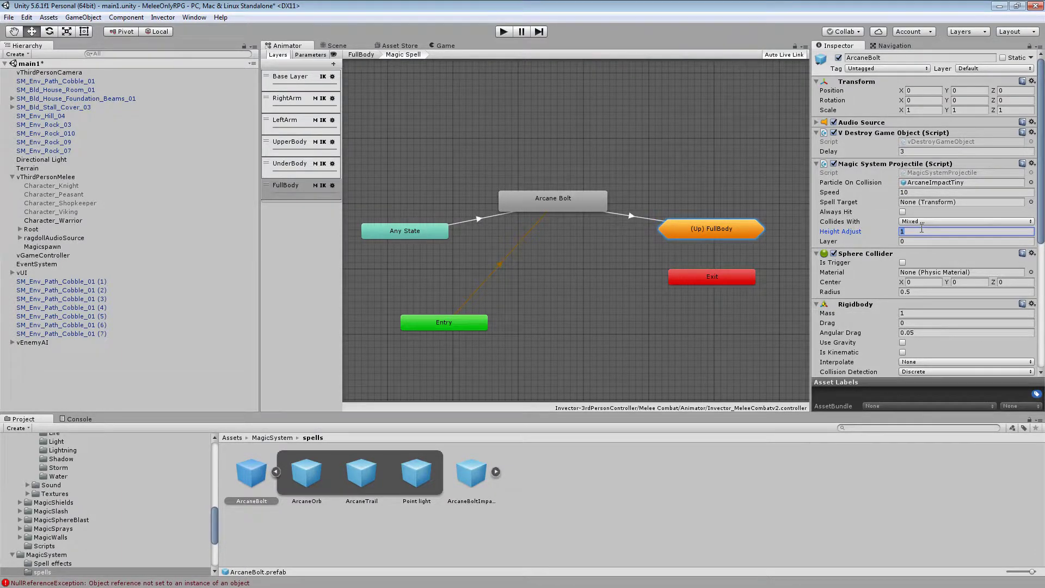
key(Tab)
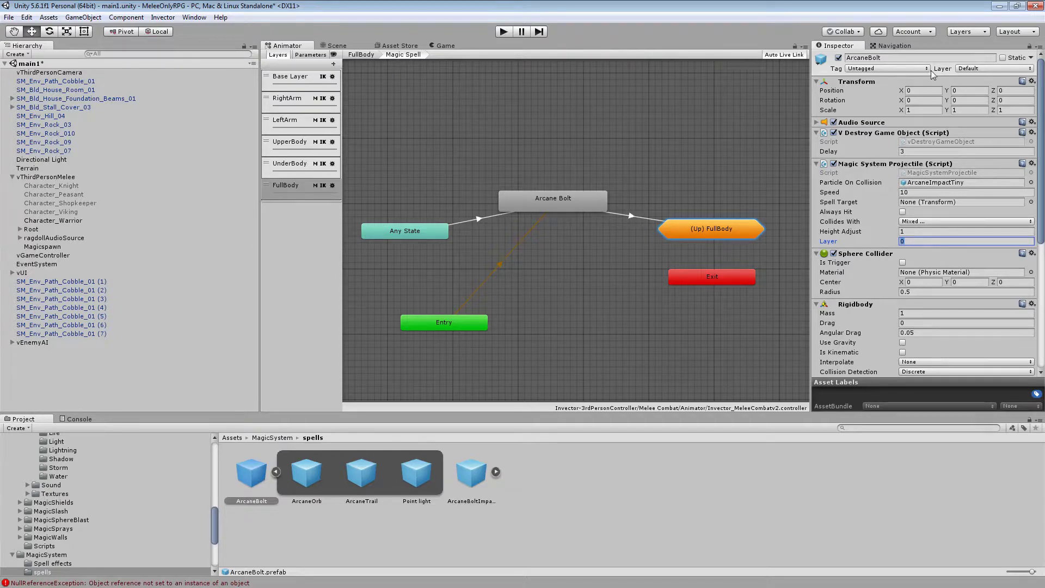
click(992, 69)
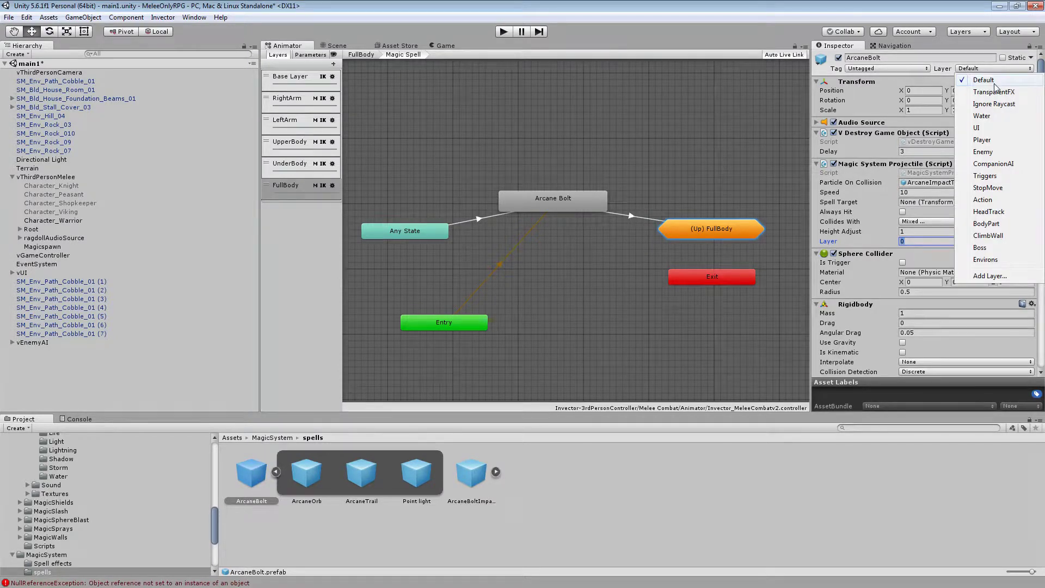
click(990, 276)
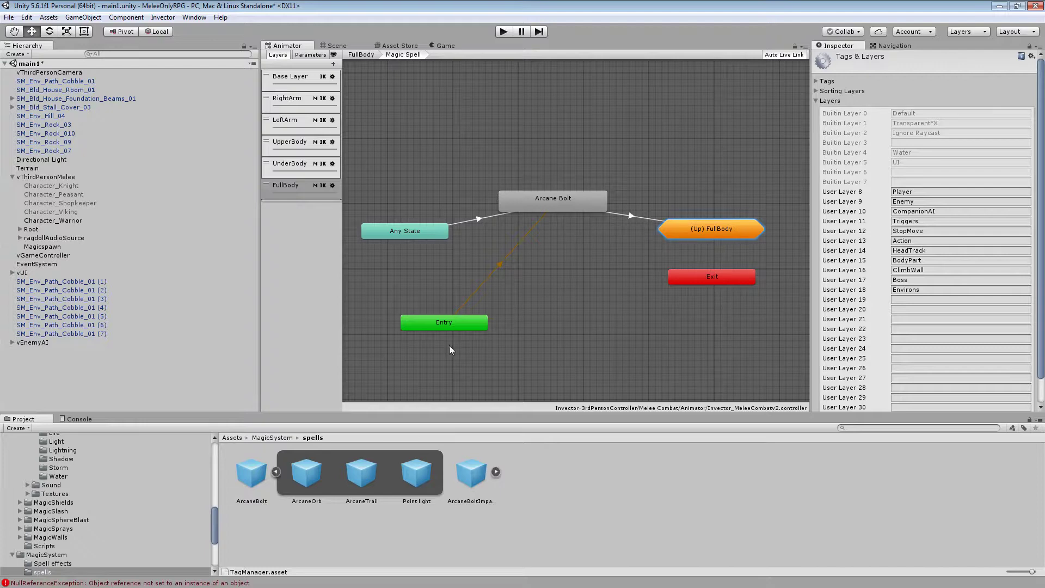
click(243, 474)
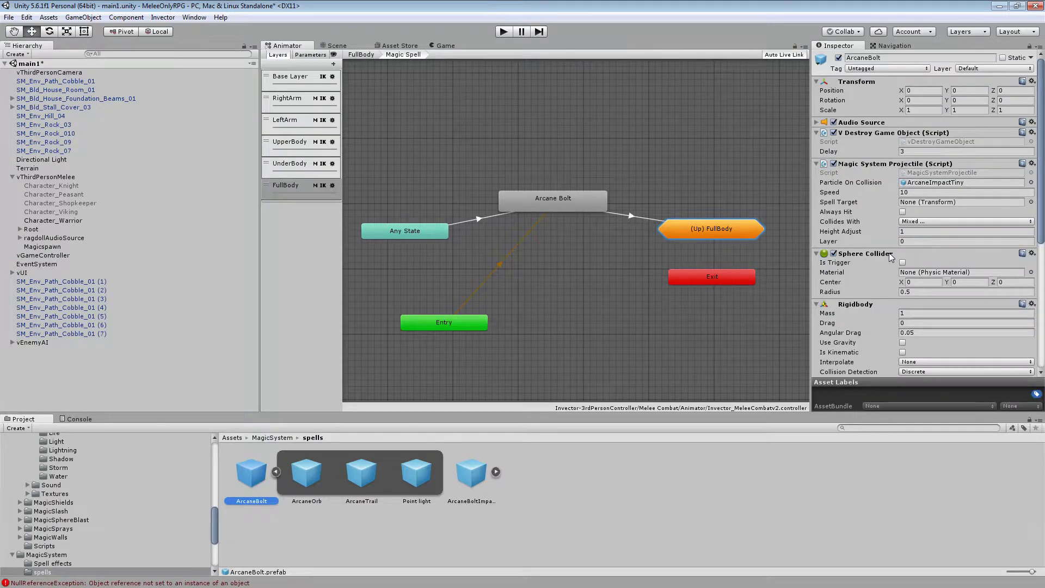
scroll(890, 253, down, 3)
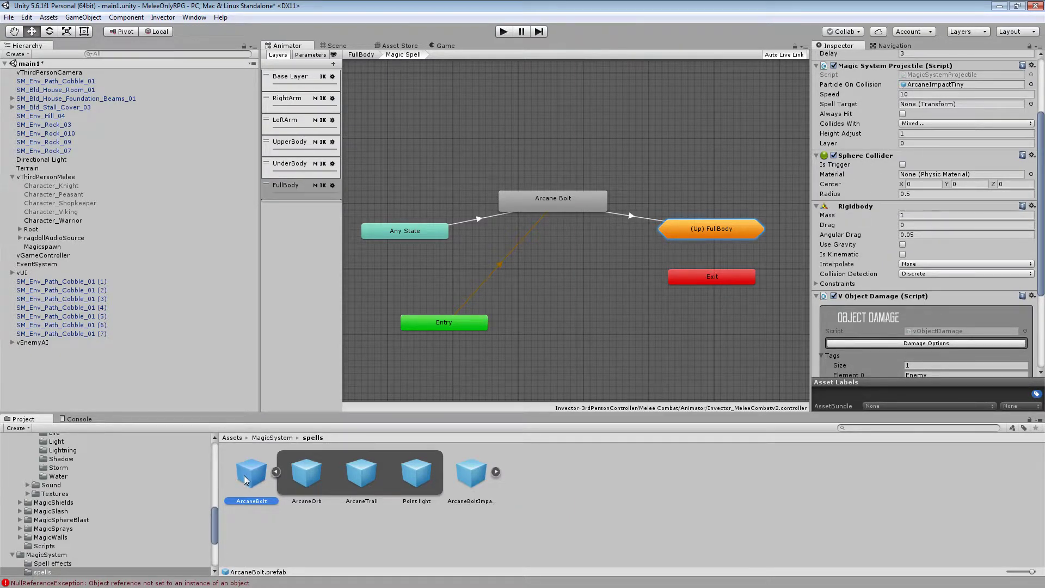
scroll(880, 209, up, 3)
scroll(880, 209, down, 3)
scroll(863, 226, down, 2)
click(903, 212)
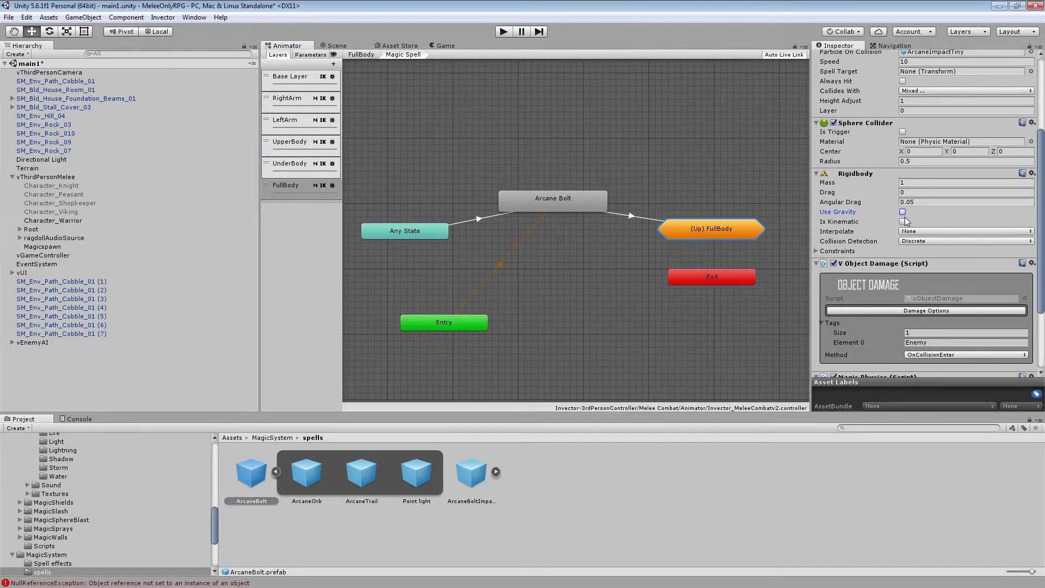
click(903, 212)
click(903, 213)
scroll(876, 233, down, 3)
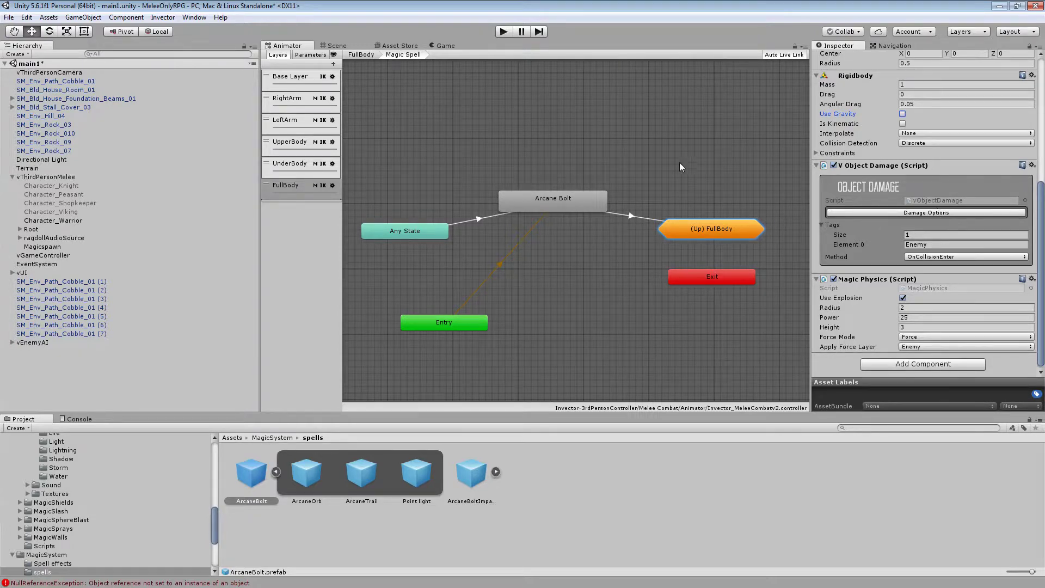
click(927, 214)
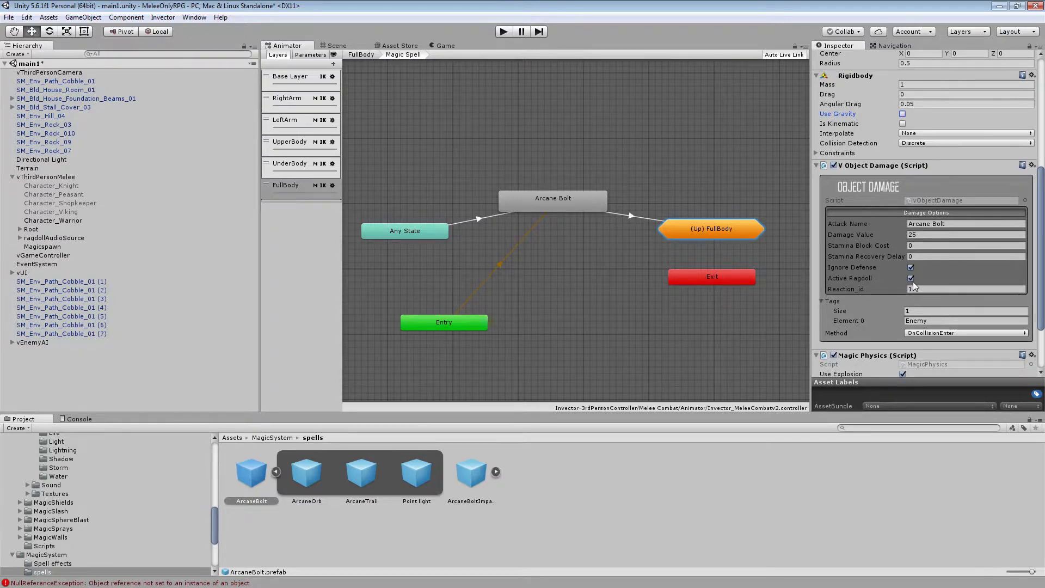
scroll(913, 282, down, 3)
scroll(898, 334, up, 3)
scroll(898, 334, down, 4)
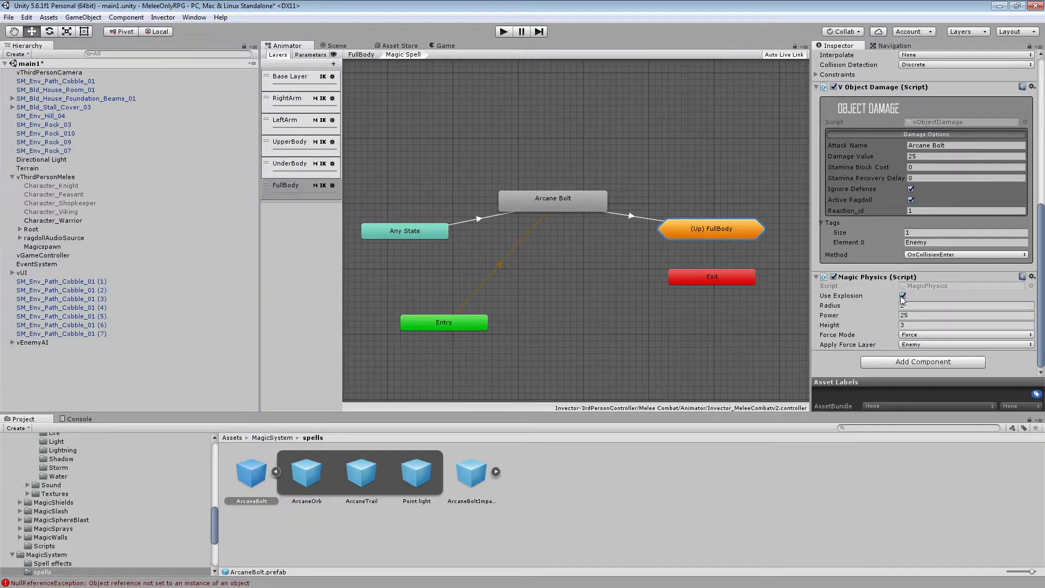
click(886, 134)
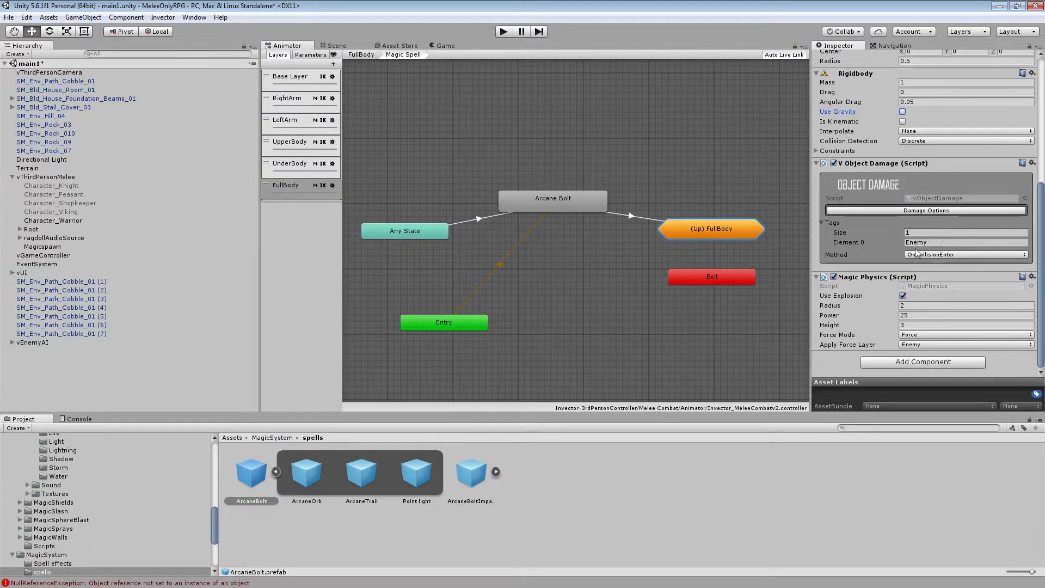
click(955, 254)
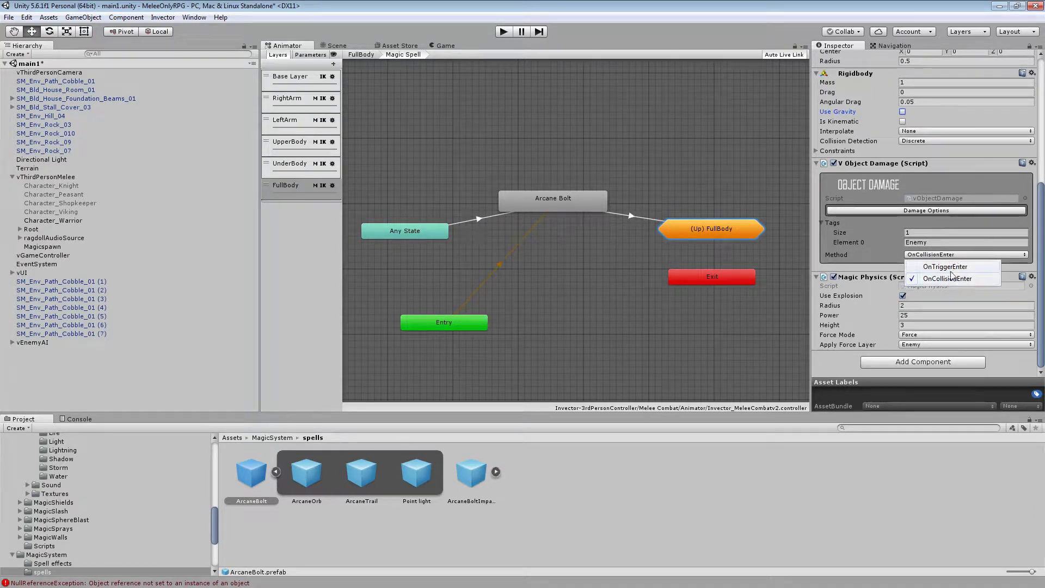
click(952, 279)
scroll(951, 272, up, 3)
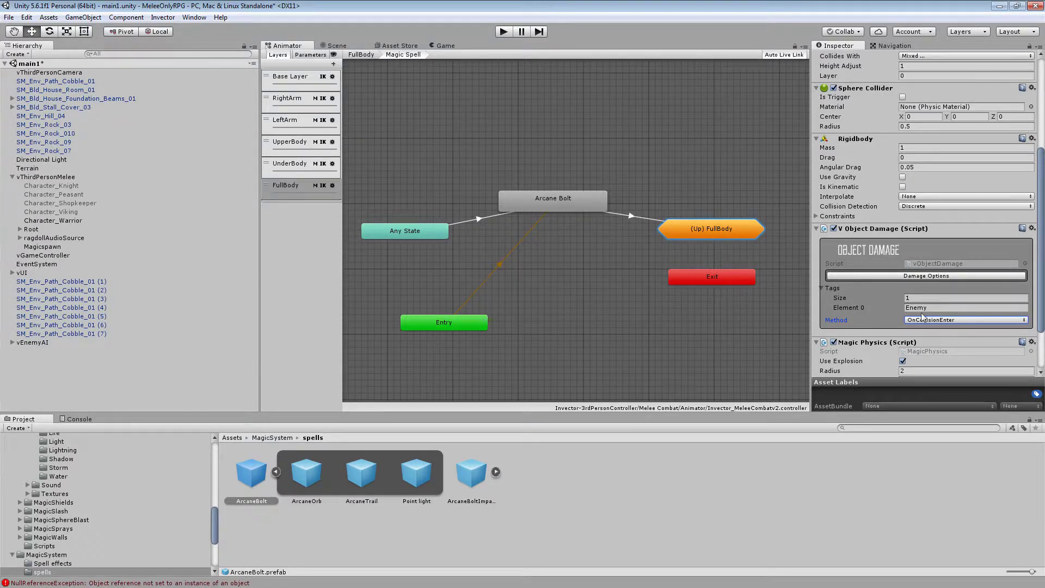
scroll(936, 308, down, 3)
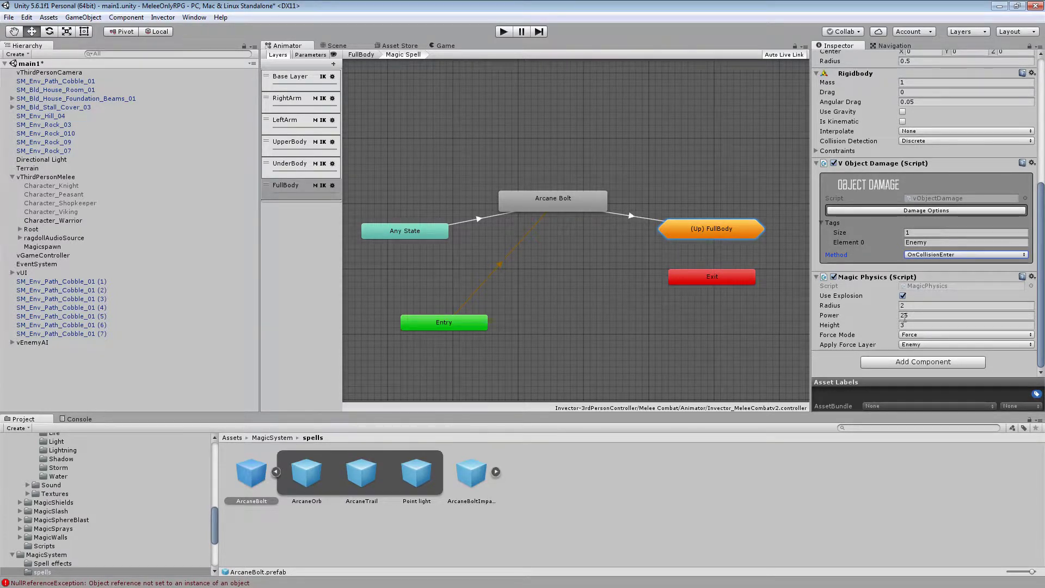
click(932, 336)
click(850, 355)
click(930, 344)
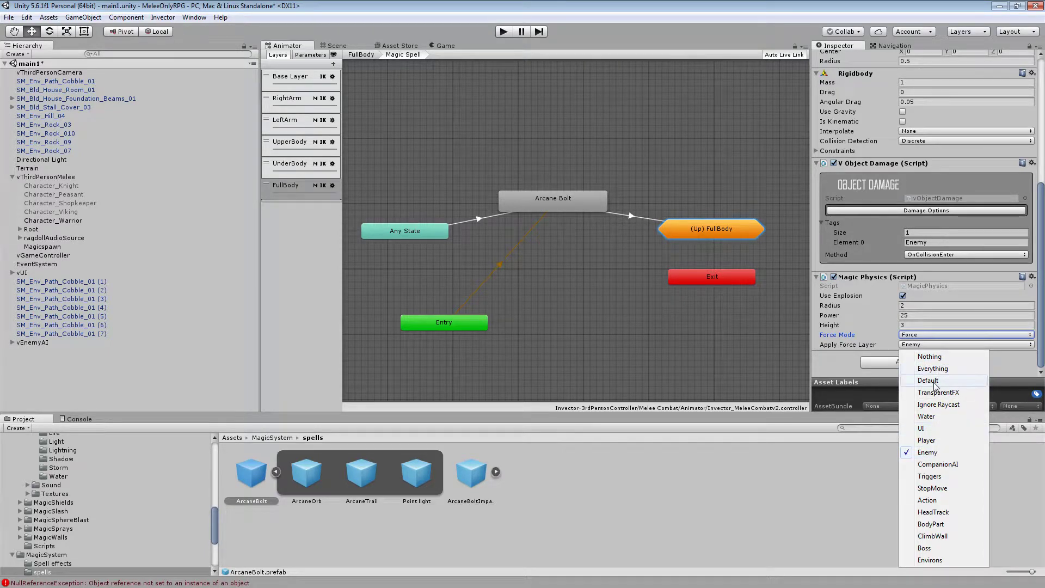
click(843, 368)
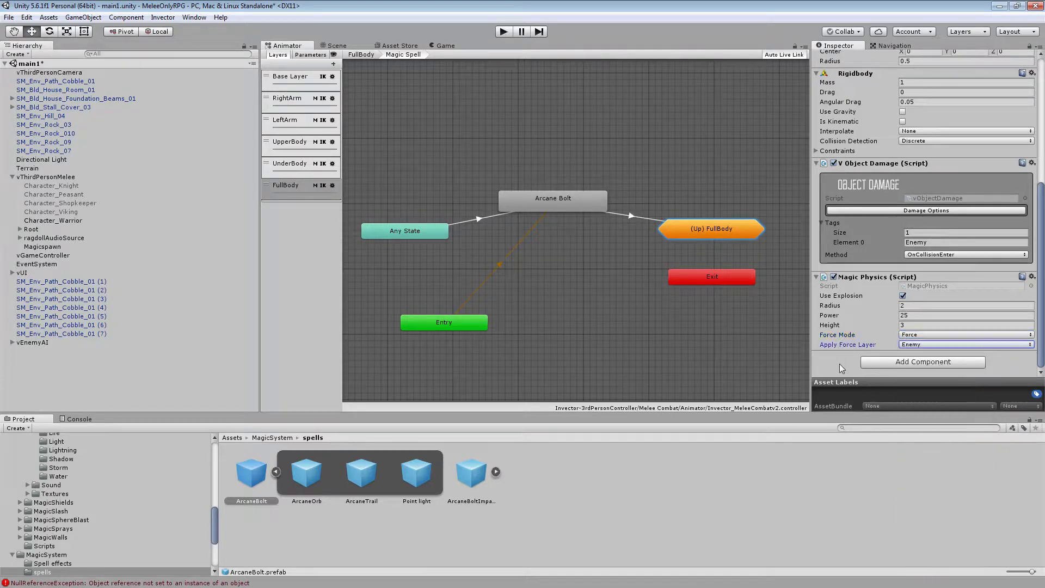
click(917, 346)
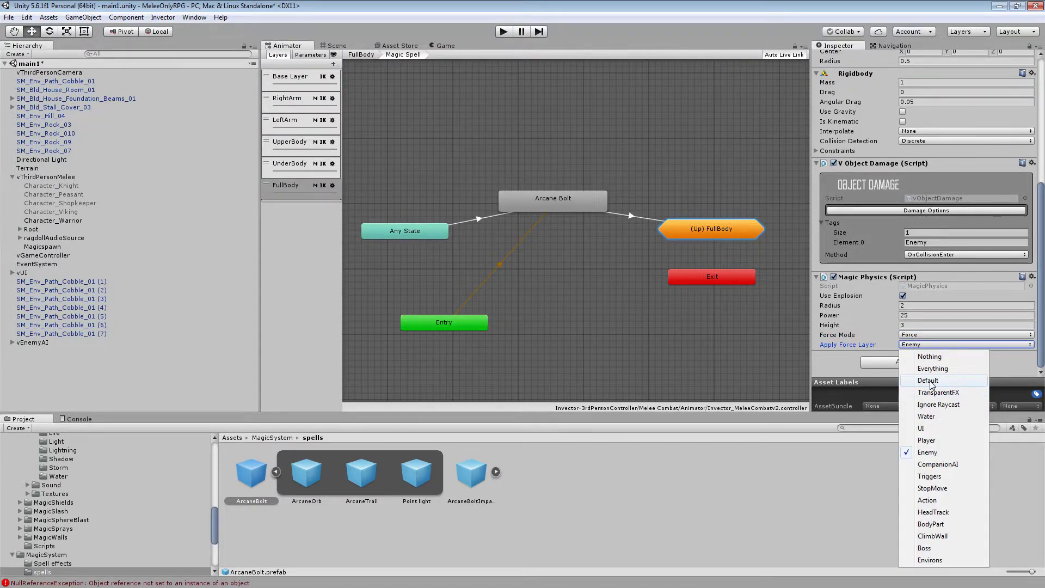
click(929, 381)
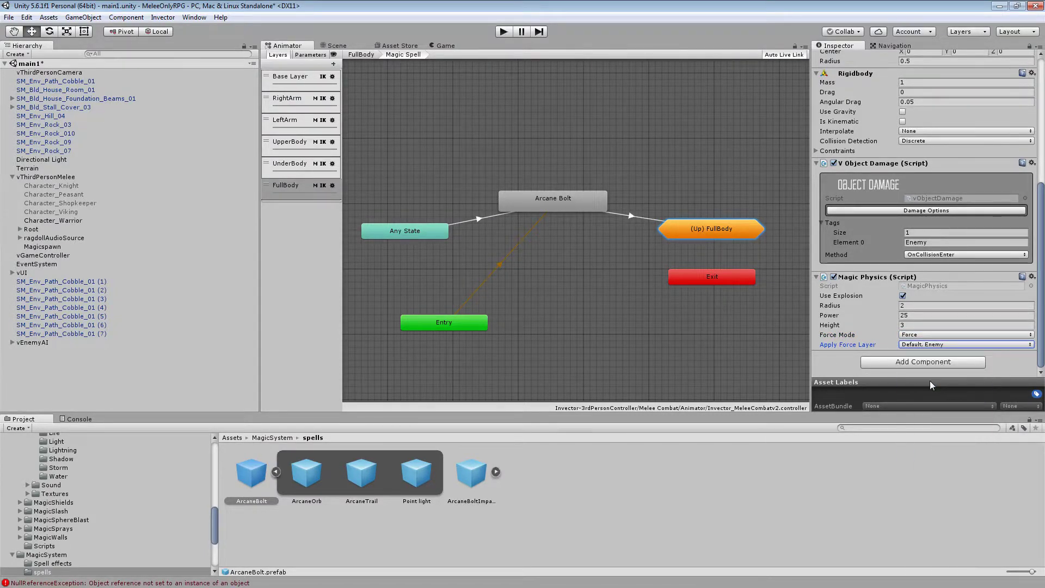
click(916, 345)
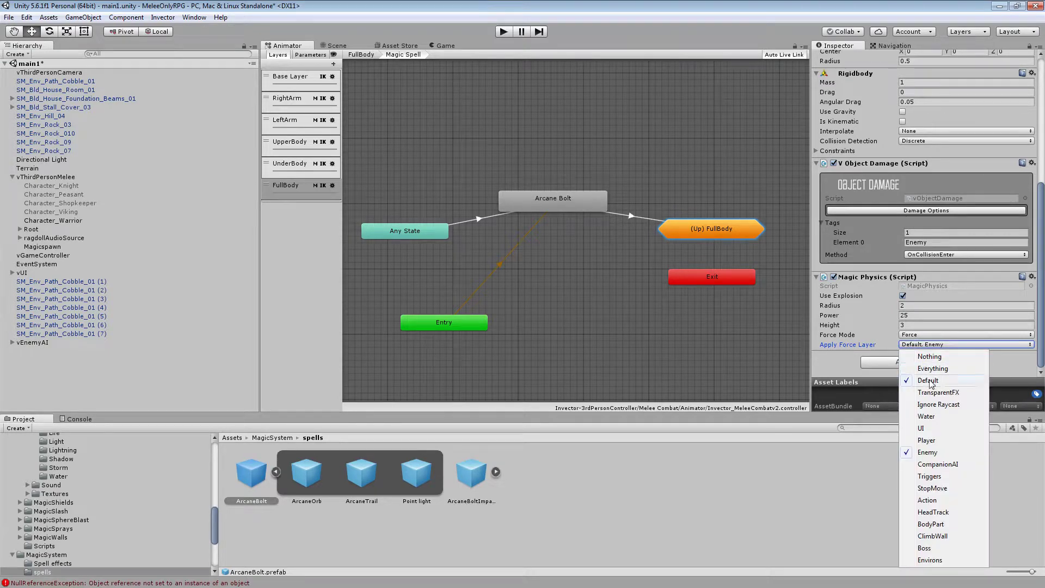
click(930, 380)
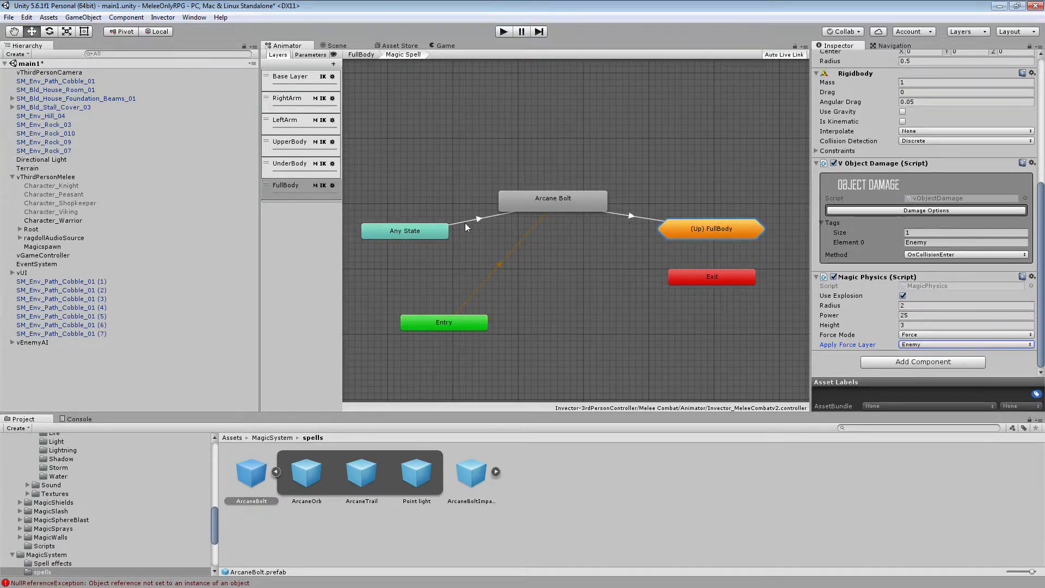
- Nudge the Any State node lower and select its transition to Arcane Bolt
click(436, 236)
drag(431, 236, 431, 243)
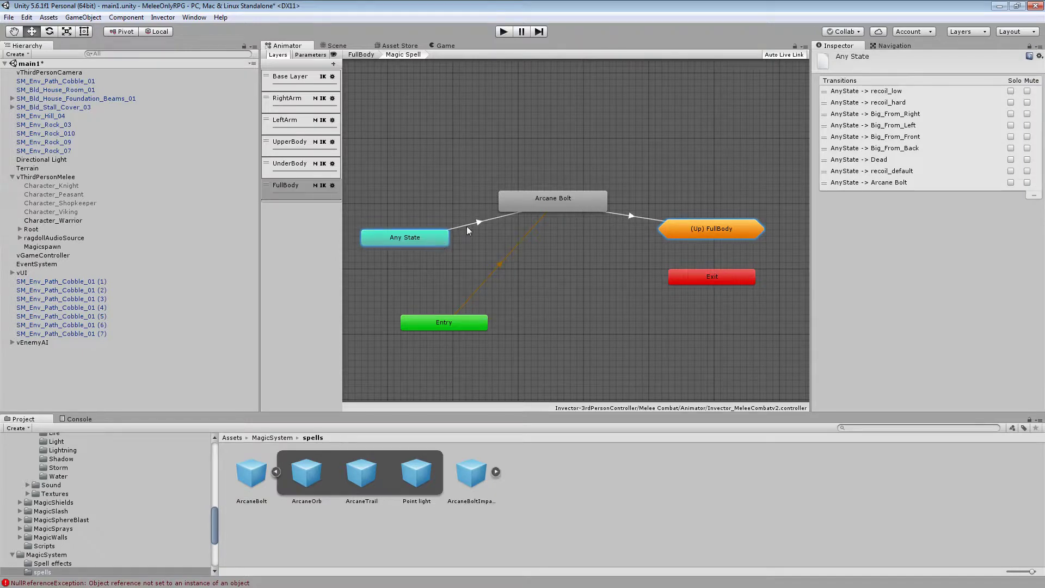
click(478, 222)
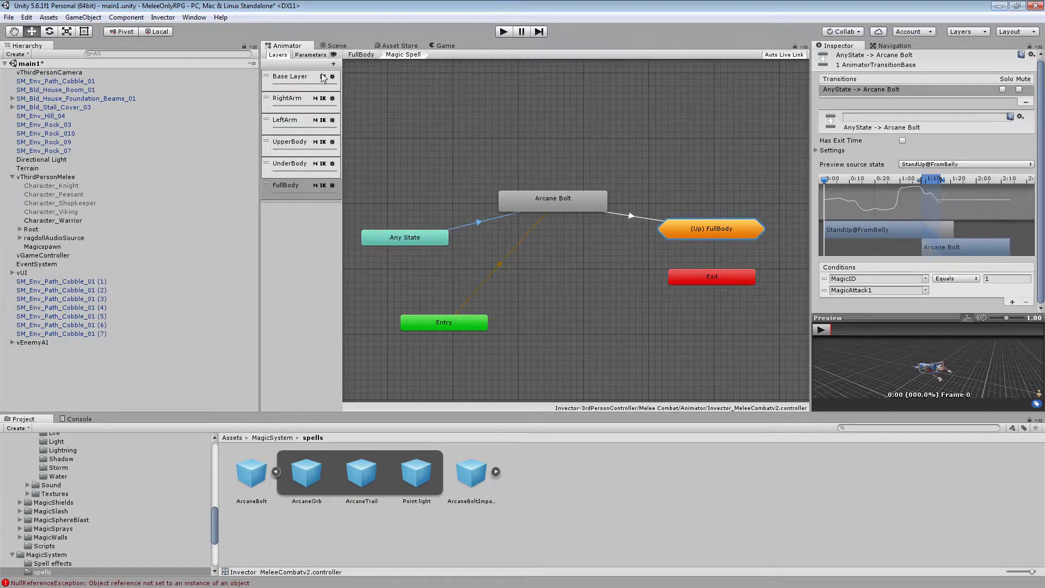
- Show the Parameters list and widen it so names like MagicID read in full
click(311, 55)
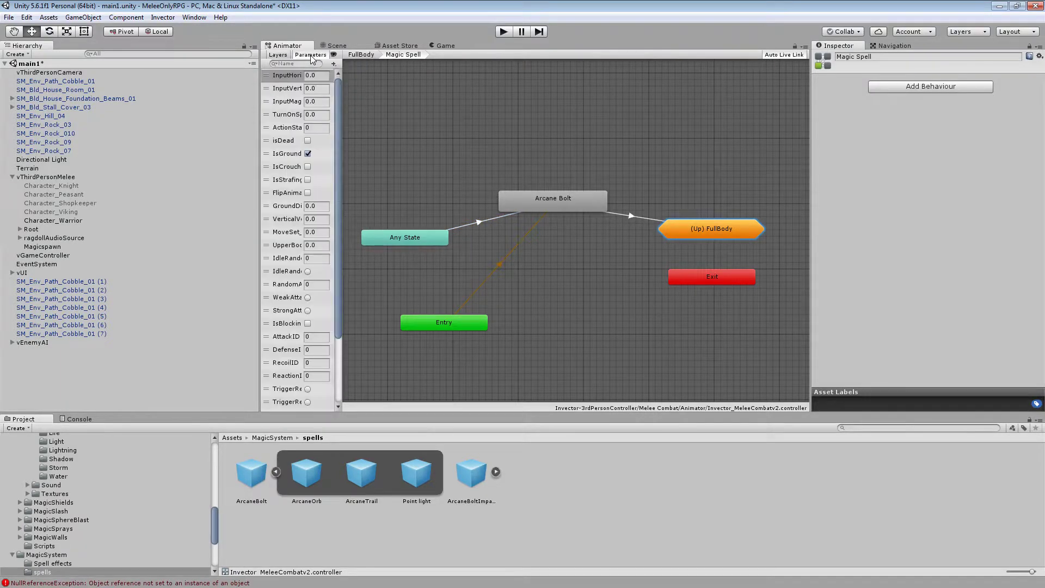
scroll(331, 186, down, 3)
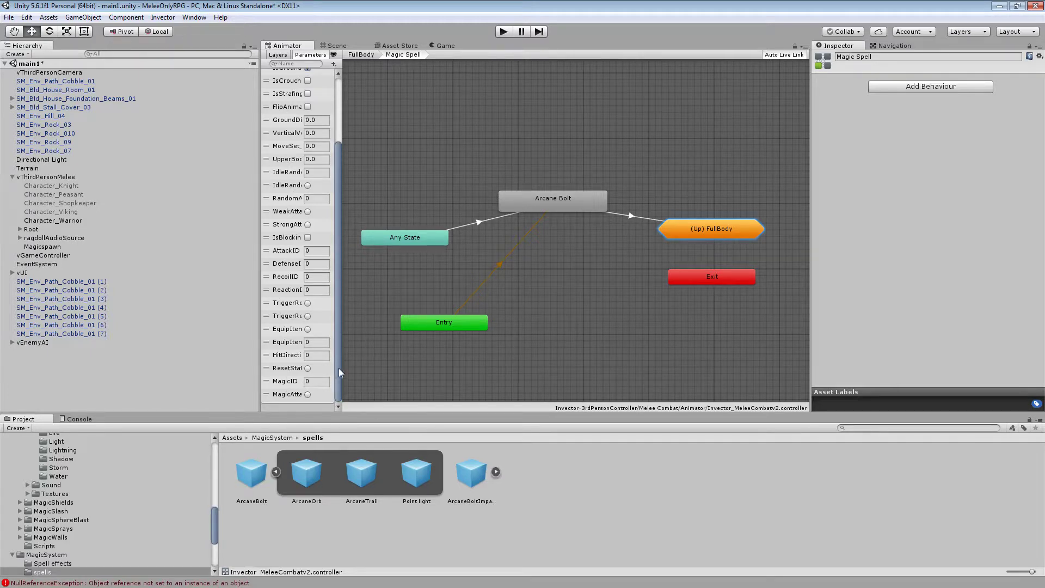
drag(340, 368, 420, 368)
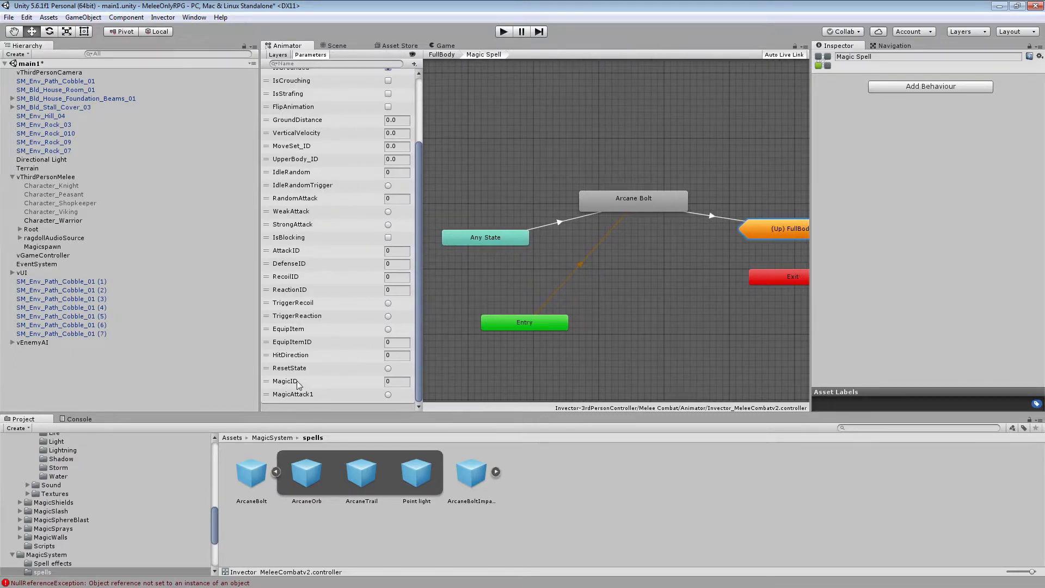
click(396, 381)
- Add a test New Int parameter, then delete it
click(414, 64)
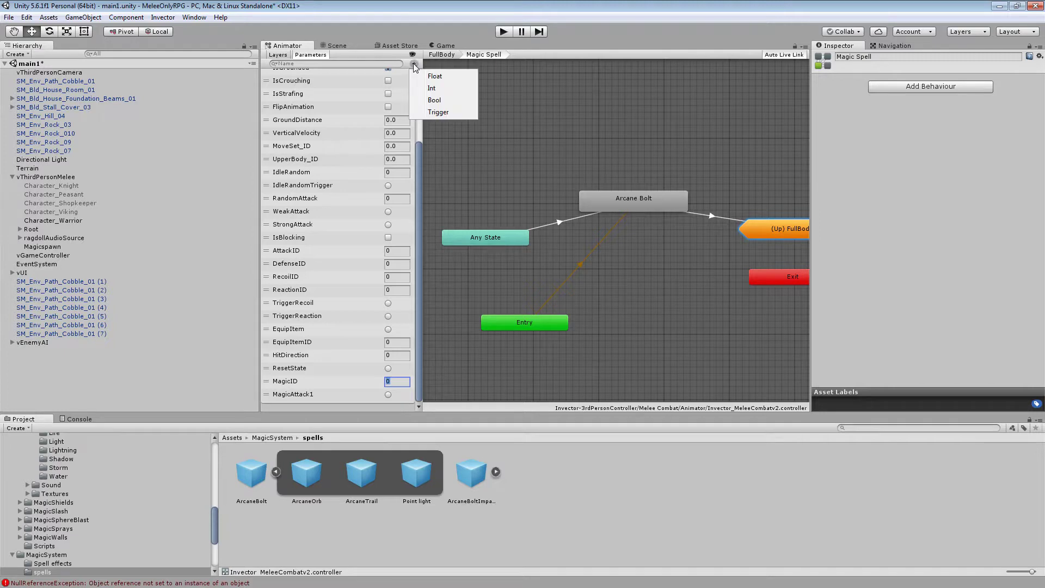
click(427, 87)
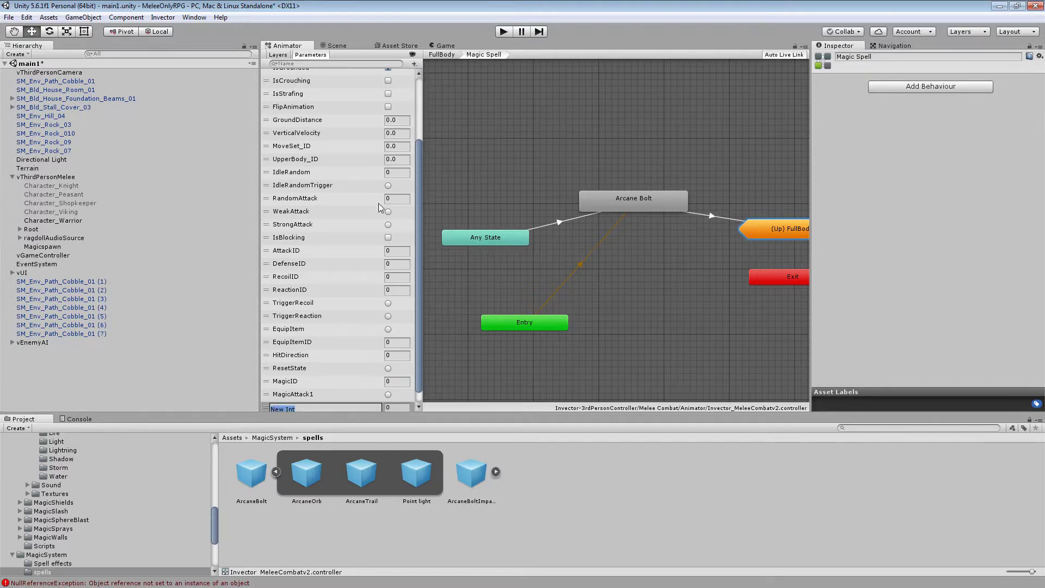
click(264, 408)
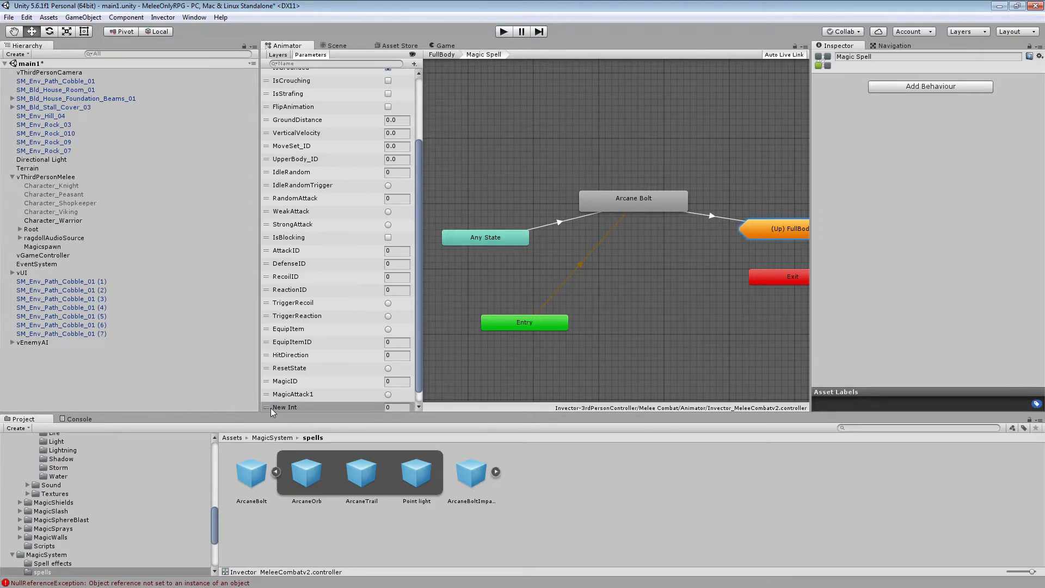
click(271, 408)
key(Delete)
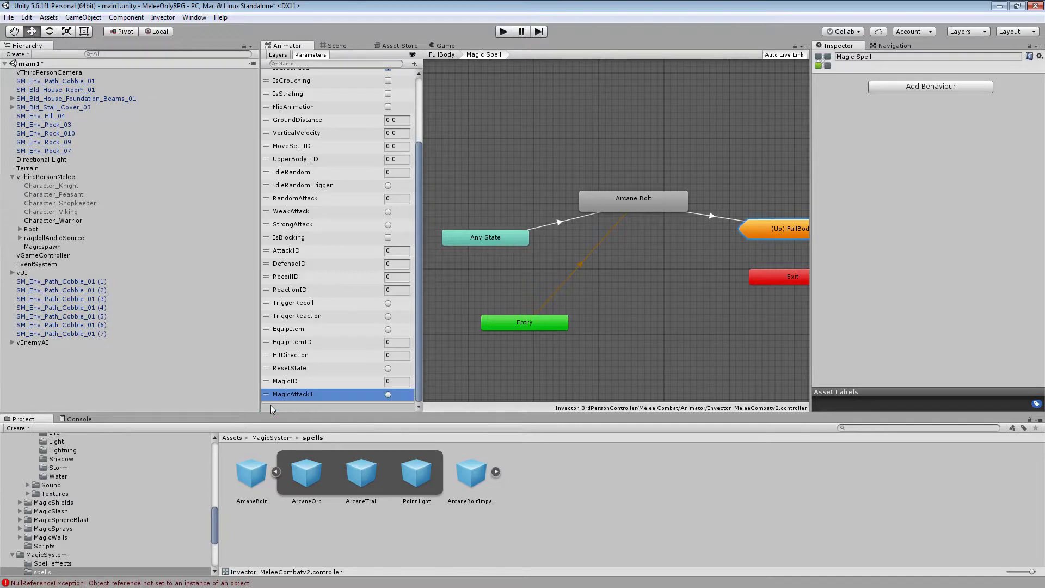
- Inspect the MagicID and MagicAttack1 parameters, closing the add-parameter menu unused
click(307, 384)
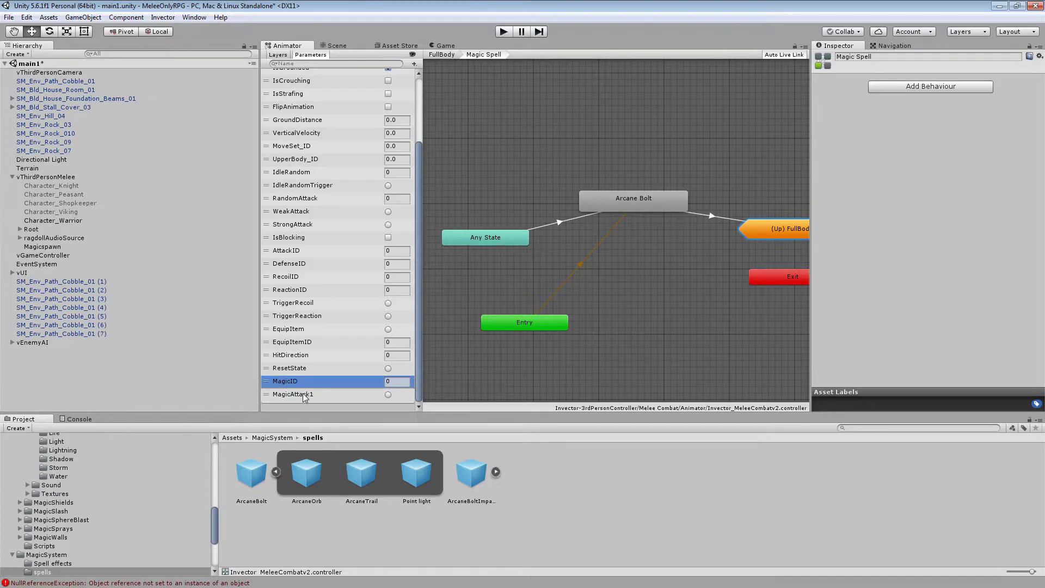
click(304, 394)
click(414, 64)
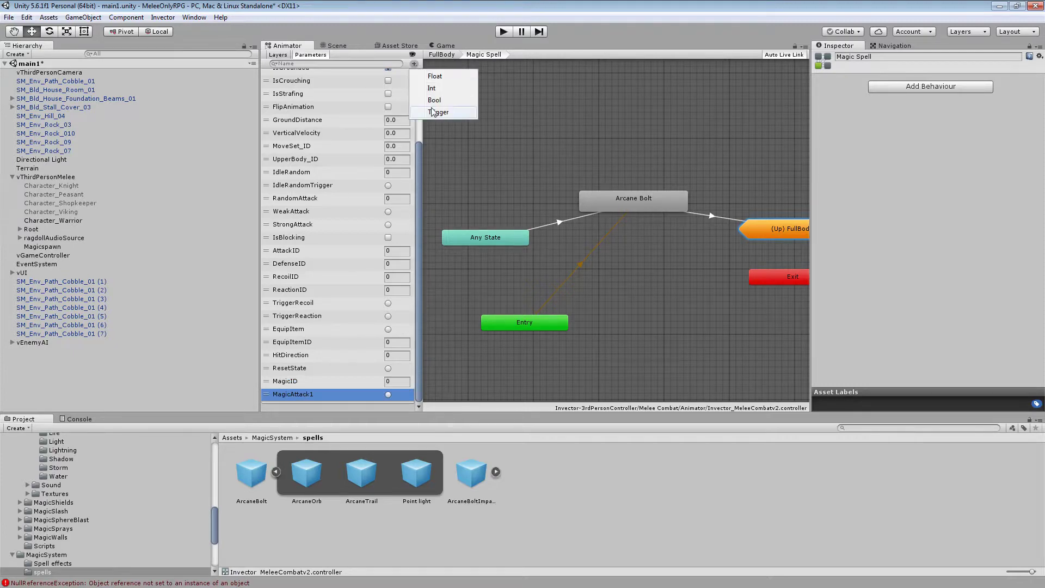
click(297, 400)
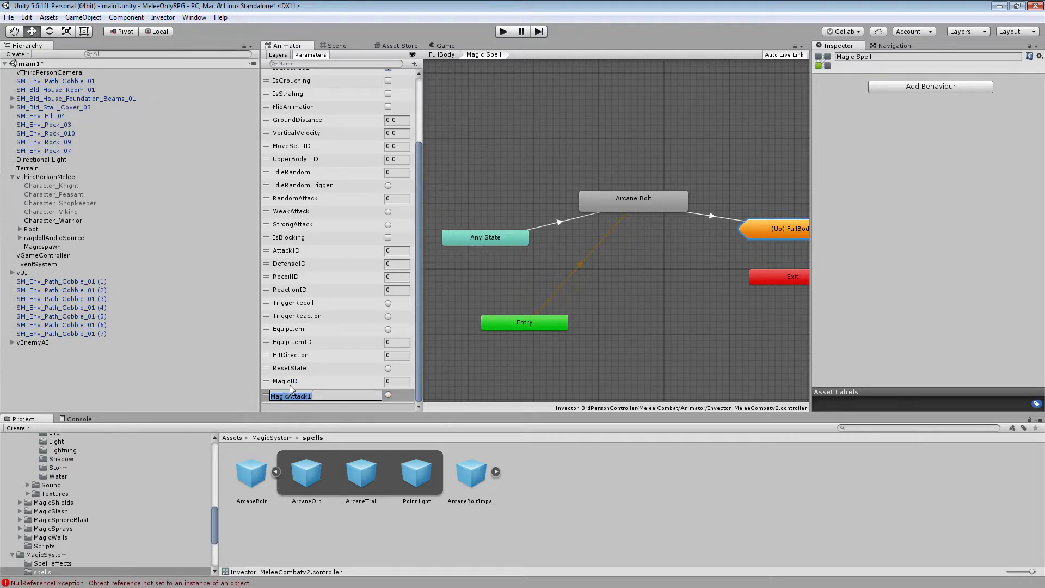
click(297, 381)
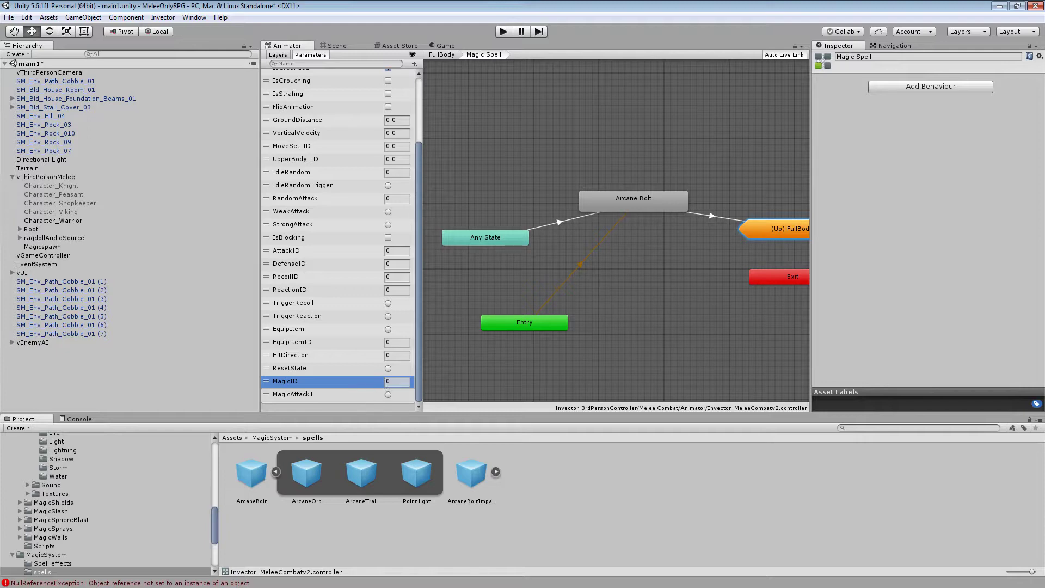
- Remove the extra InputHorizontal condition, keeping MagicID equals 1 and MagicAttack1, then select the Arcane Bolt state
click(560, 222)
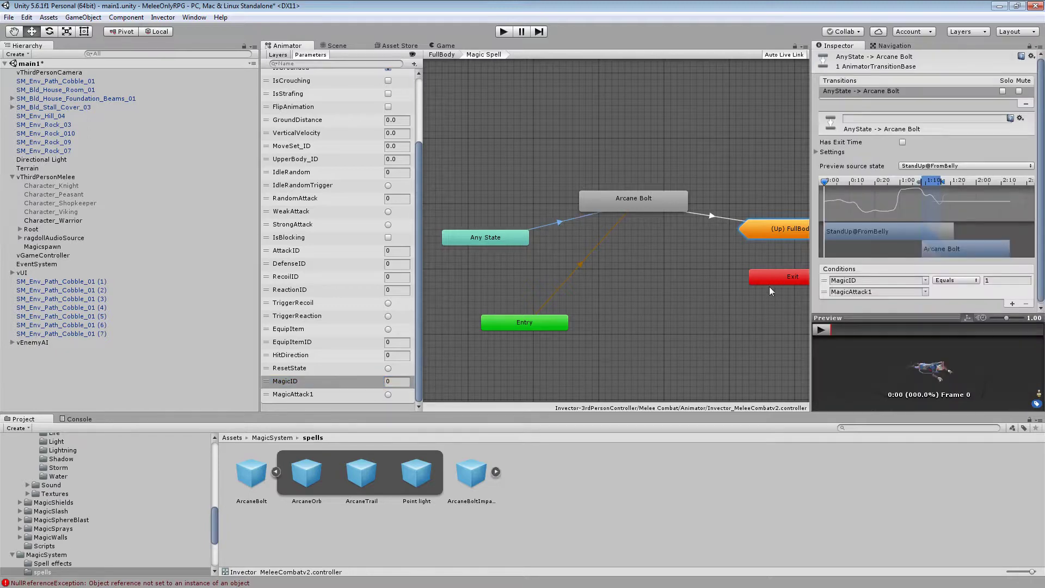
click(1012, 304)
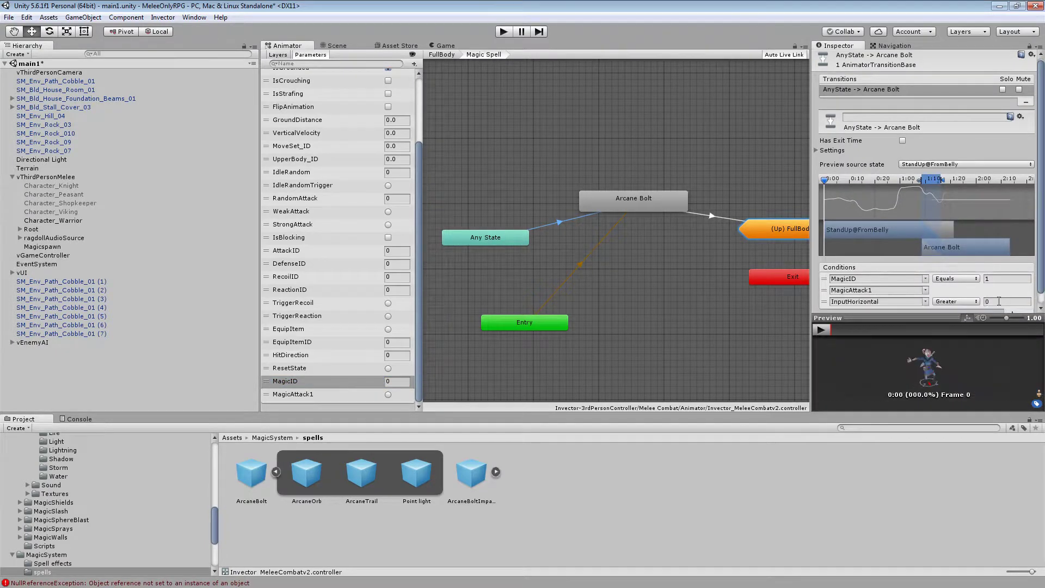
scroll(931, 299, down, 1)
click(926, 290)
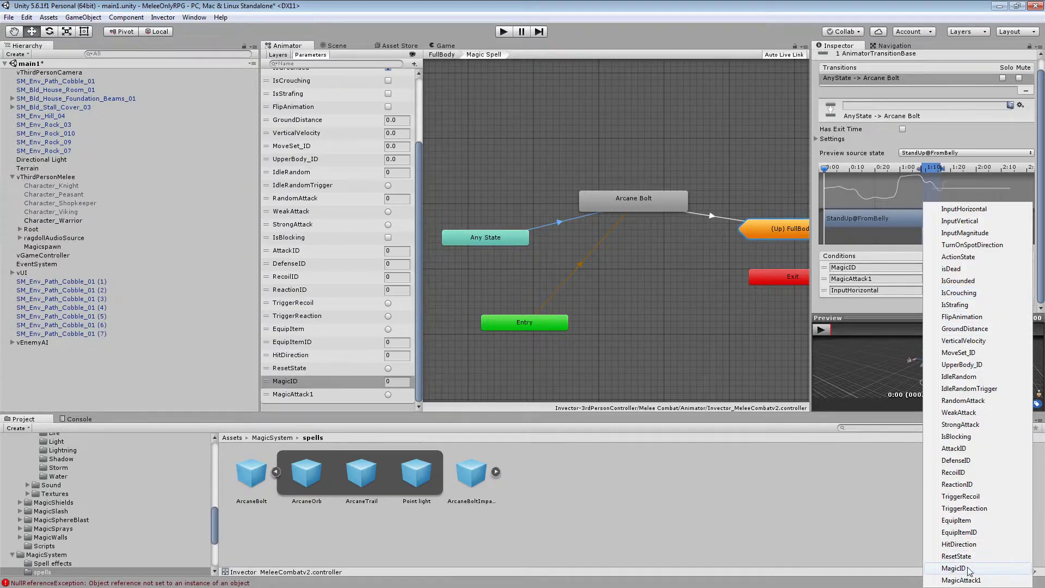
click(885, 304)
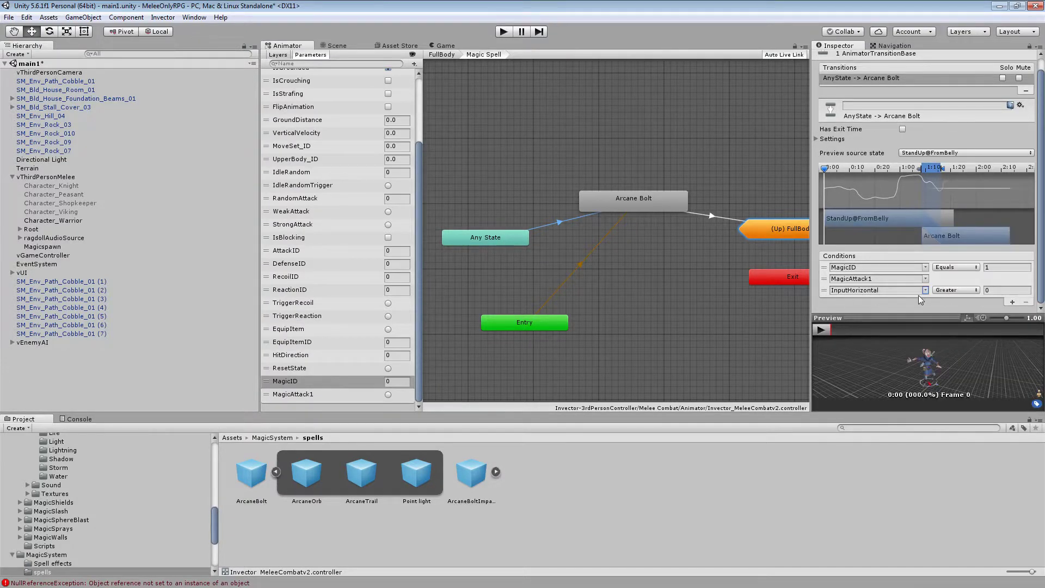
click(874, 290)
click(825, 292)
click(1026, 302)
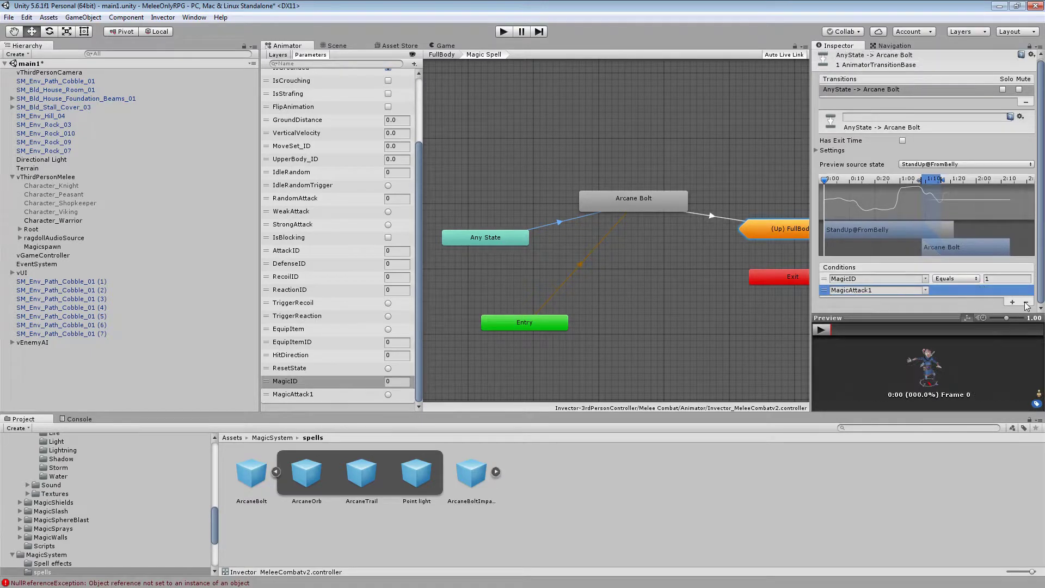
click(892, 308)
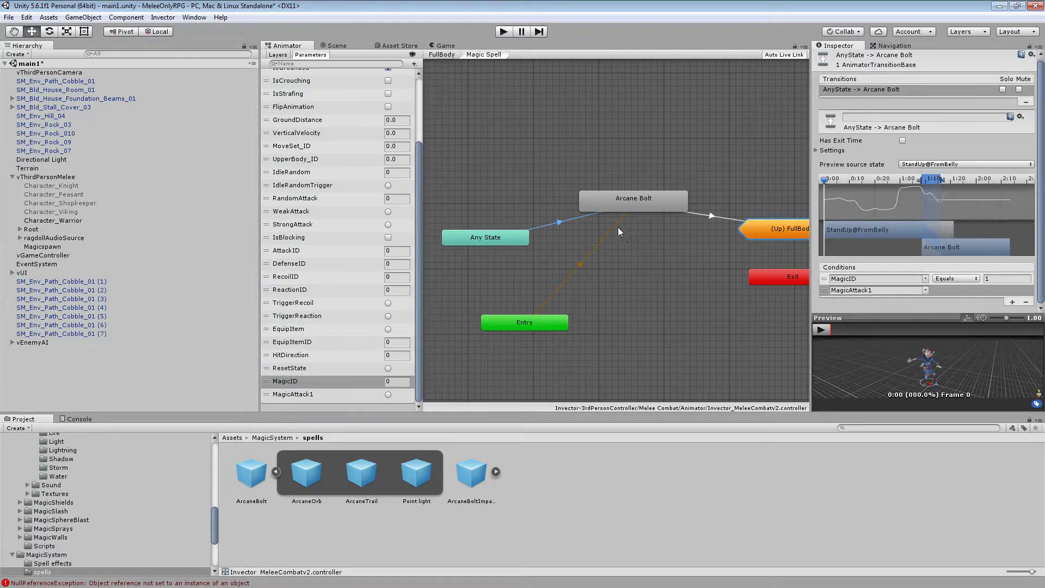
click(646, 201)
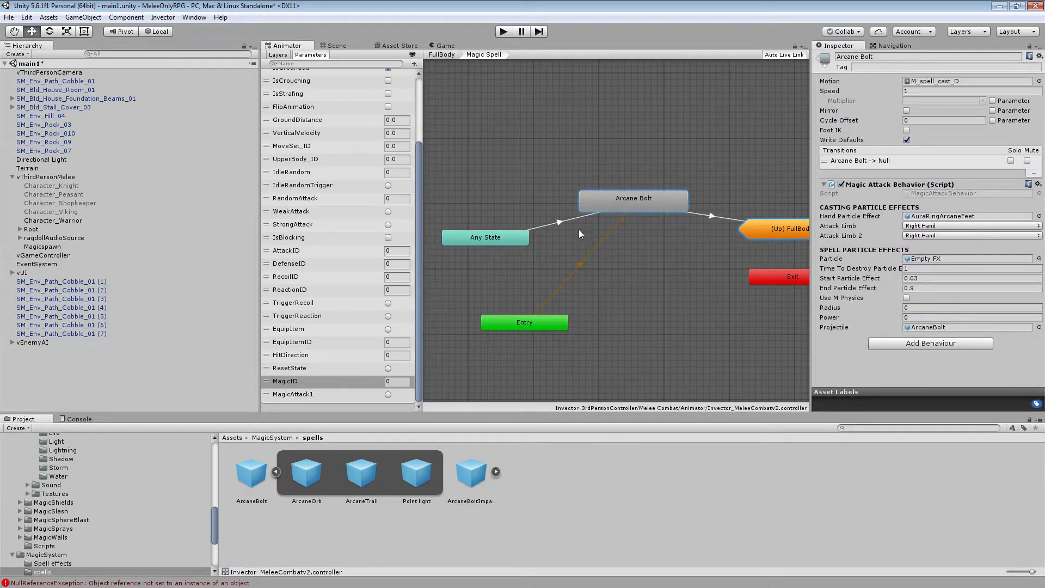
click(710, 217)
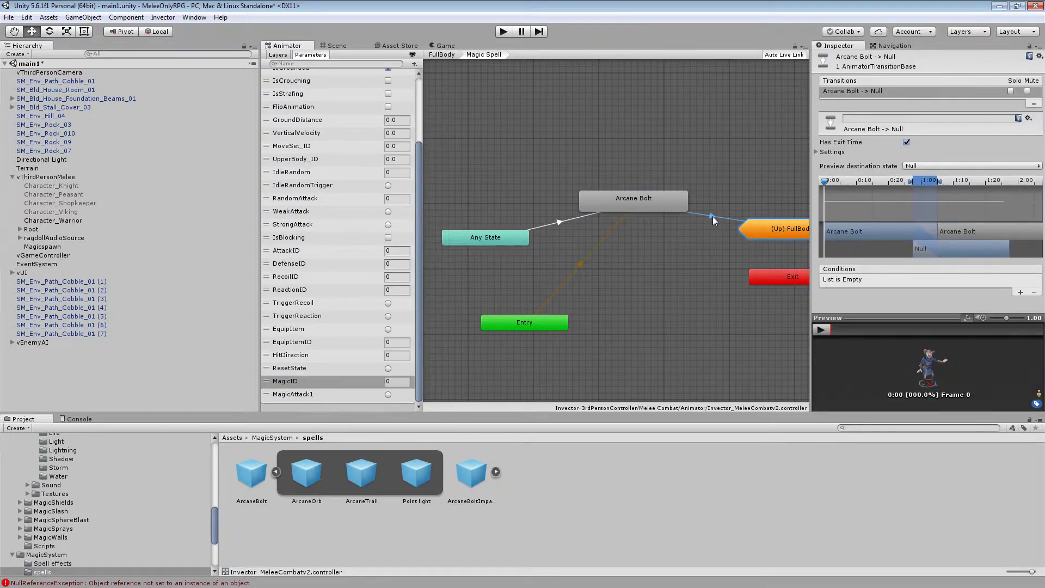
right_click(685, 207)
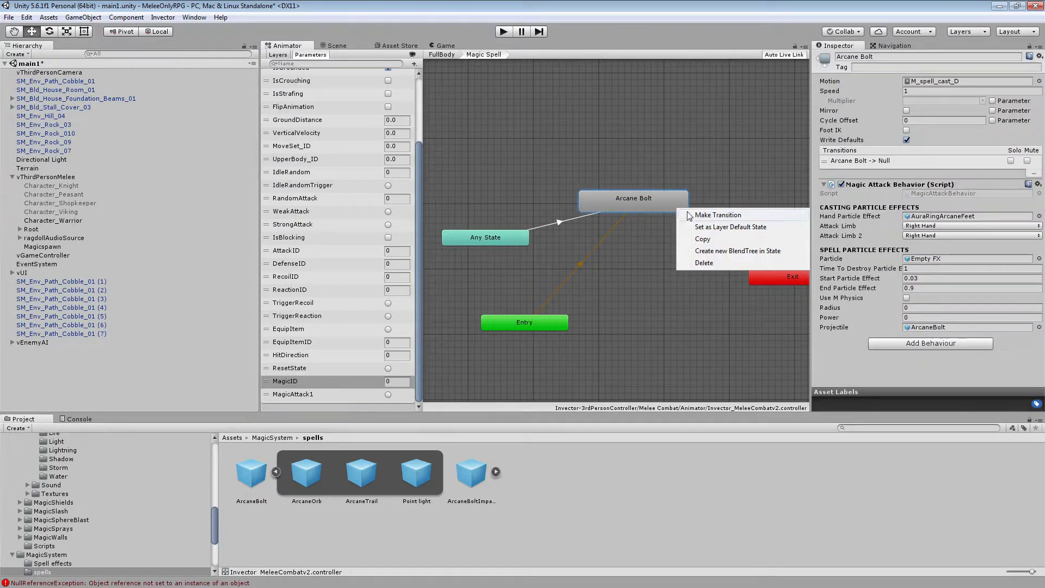
click(708, 213)
click(758, 231)
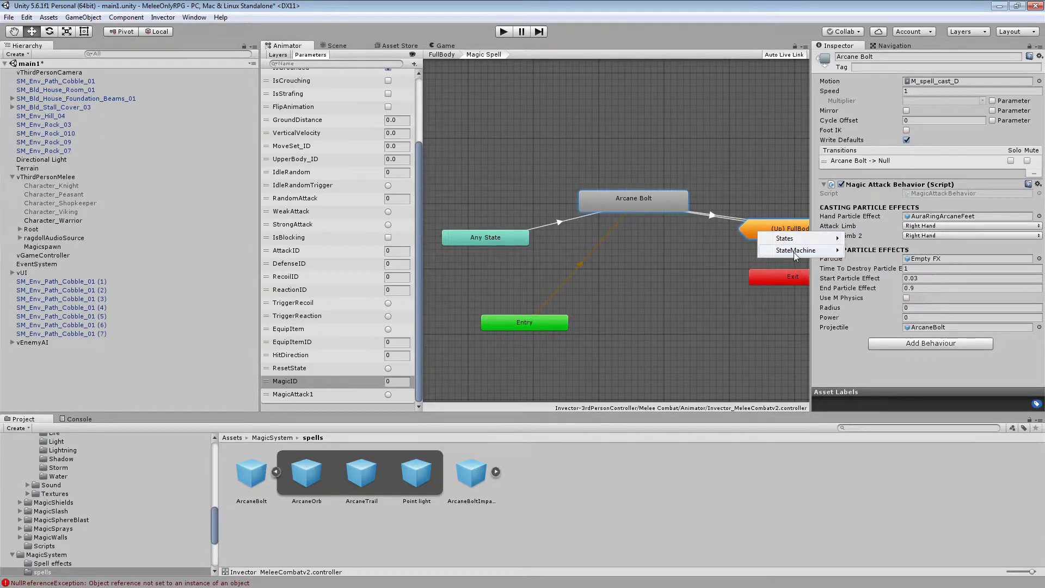
mouse_move(795, 251)
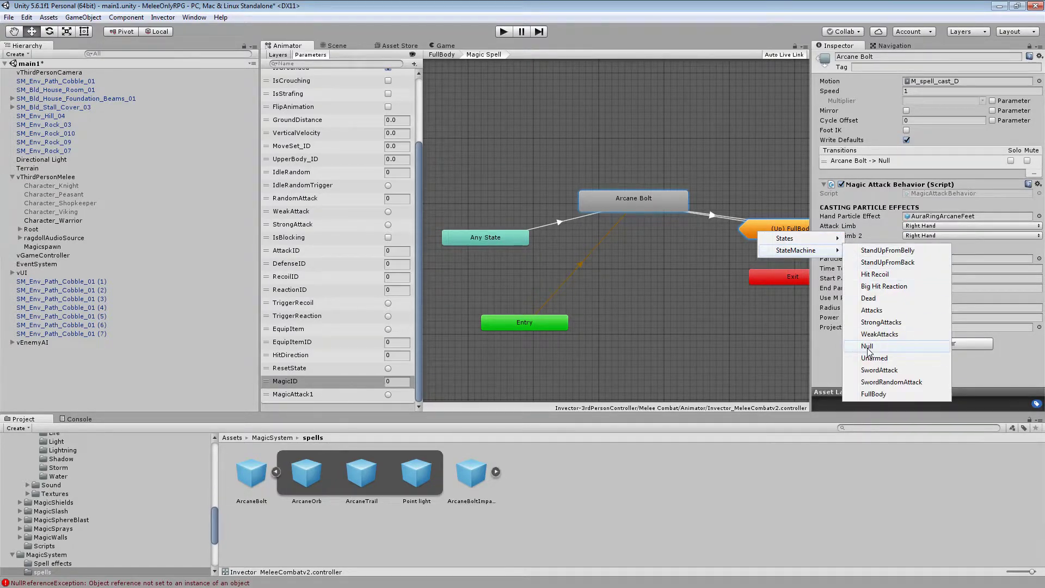
click(692, 258)
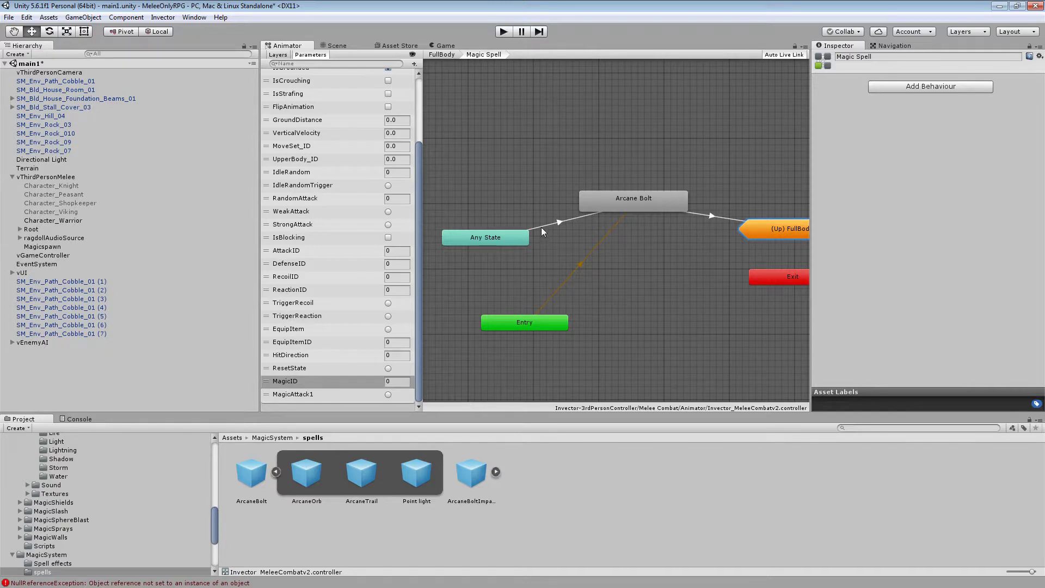
middle_drag(695, 261, 662, 265)
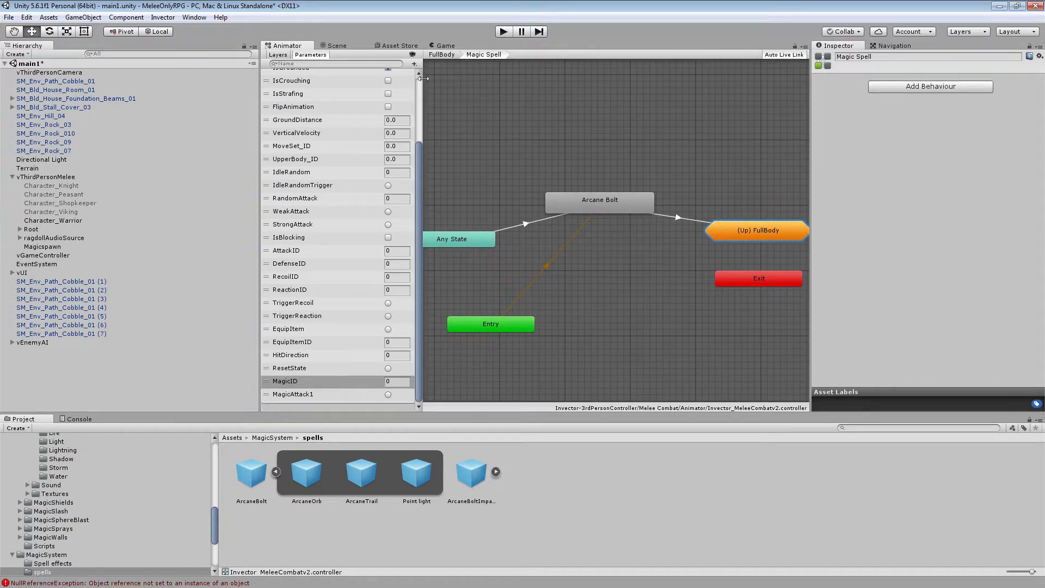
- Check vThirdPersonMelee's Spell System Input slots MID1–MID5 (values 1–5), then enter play mode
click(337, 46)
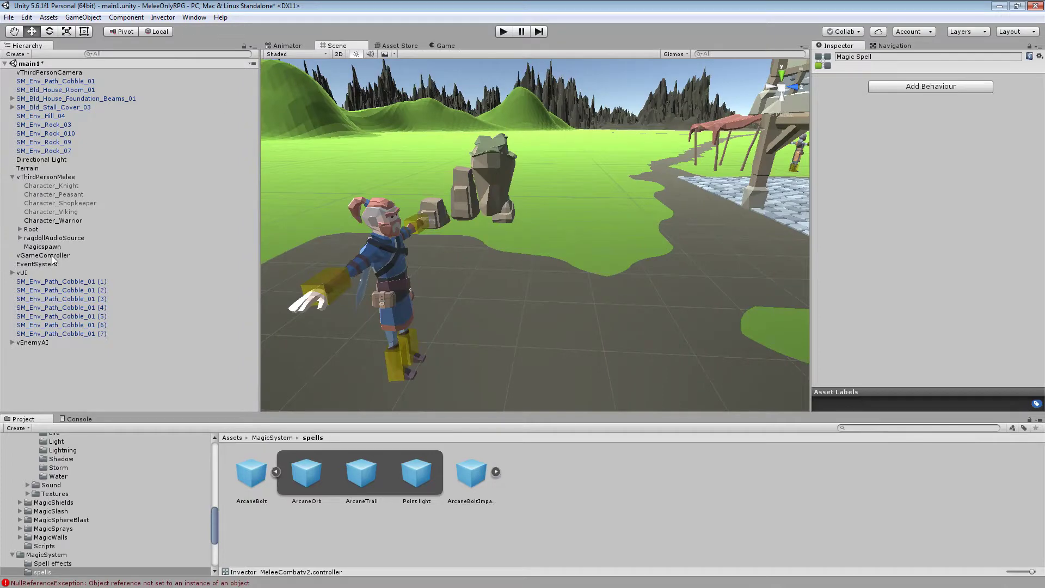
click(58, 178)
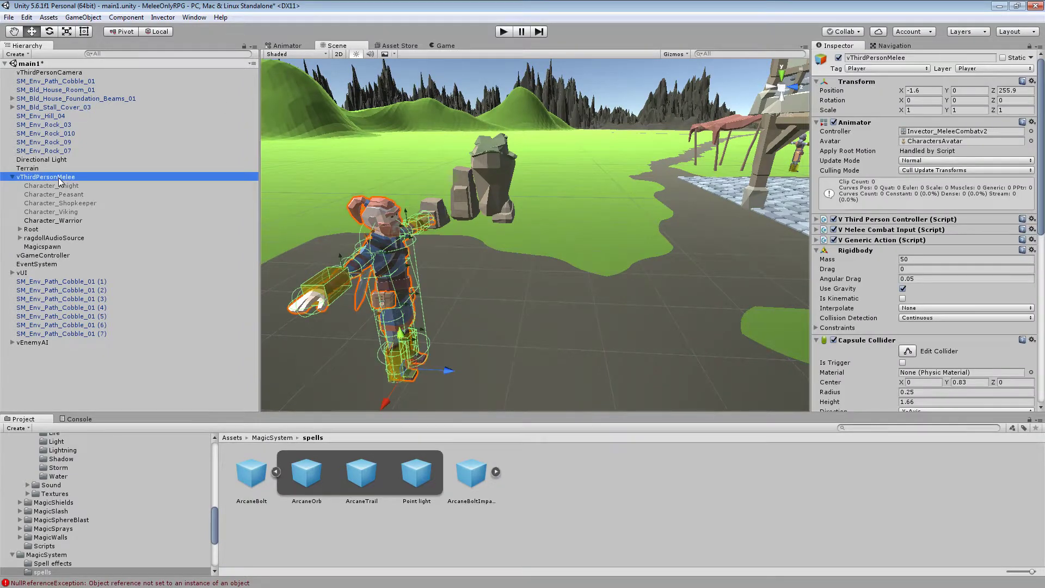
scroll(931, 277, down, 10)
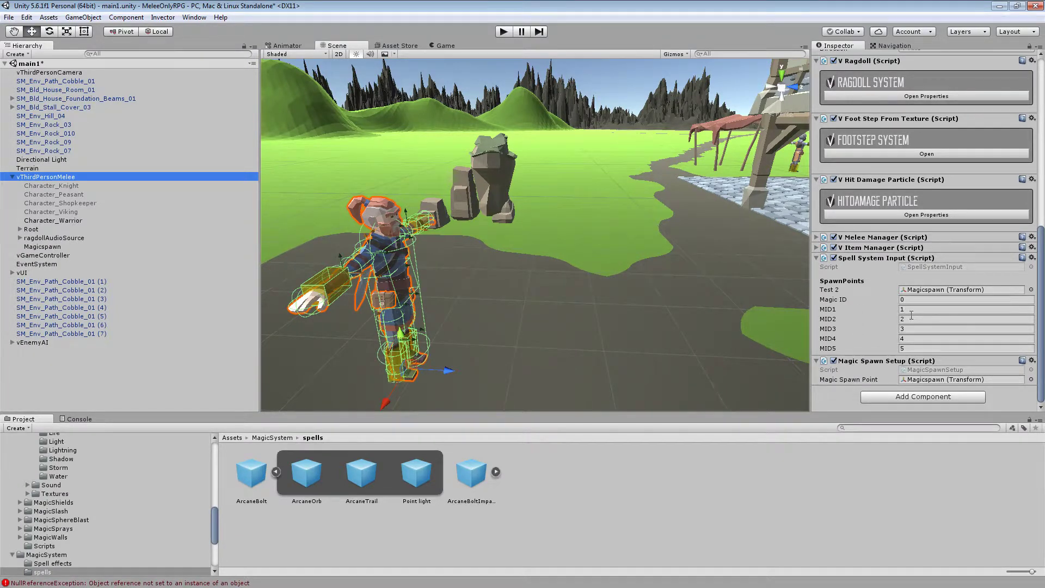
click(908, 308)
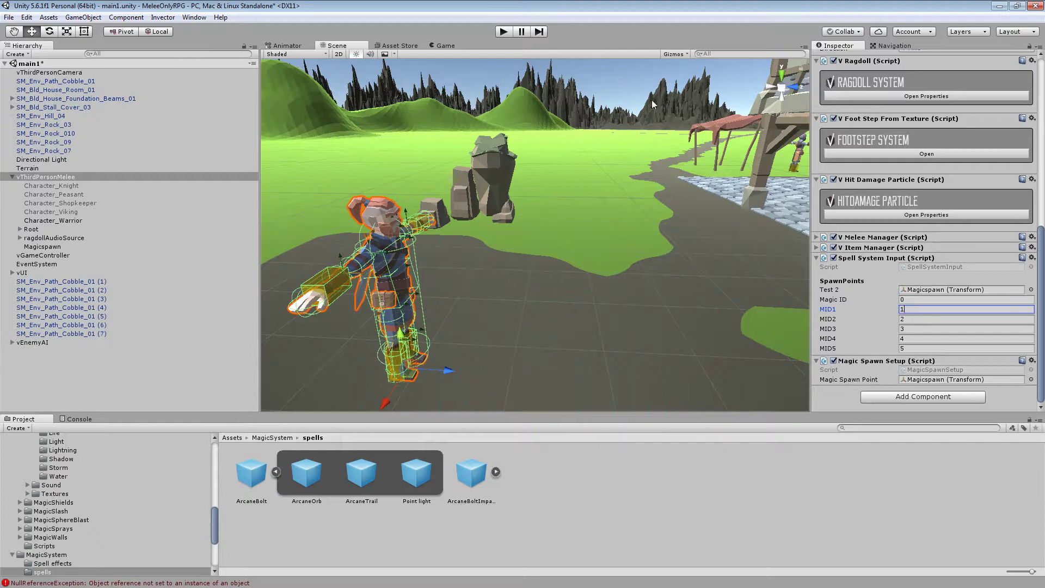
click(504, 32)
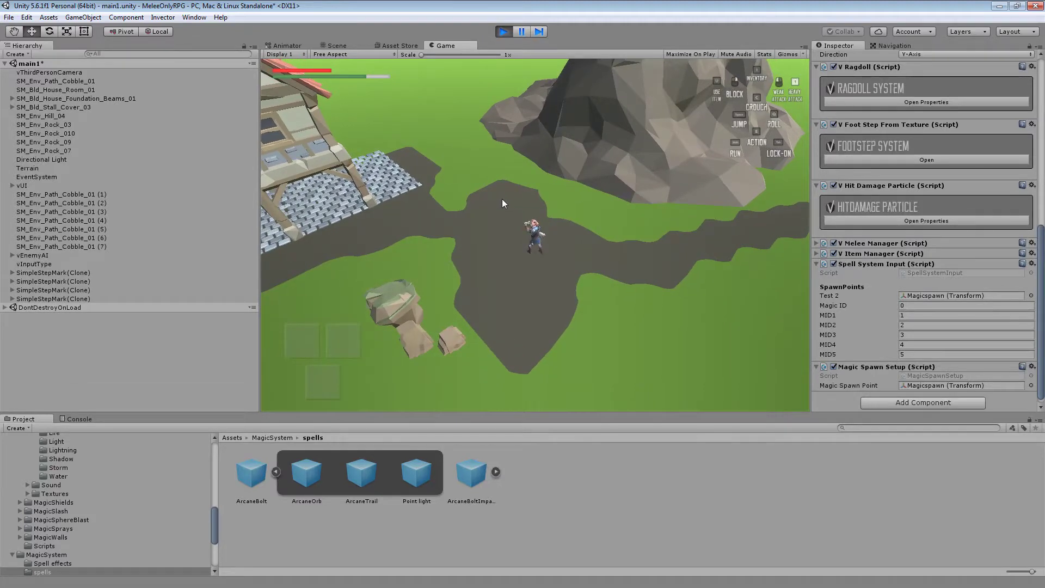
- Run the character left along the cobble path toward the house and cast the arcane spell twice with key 1
key(a)
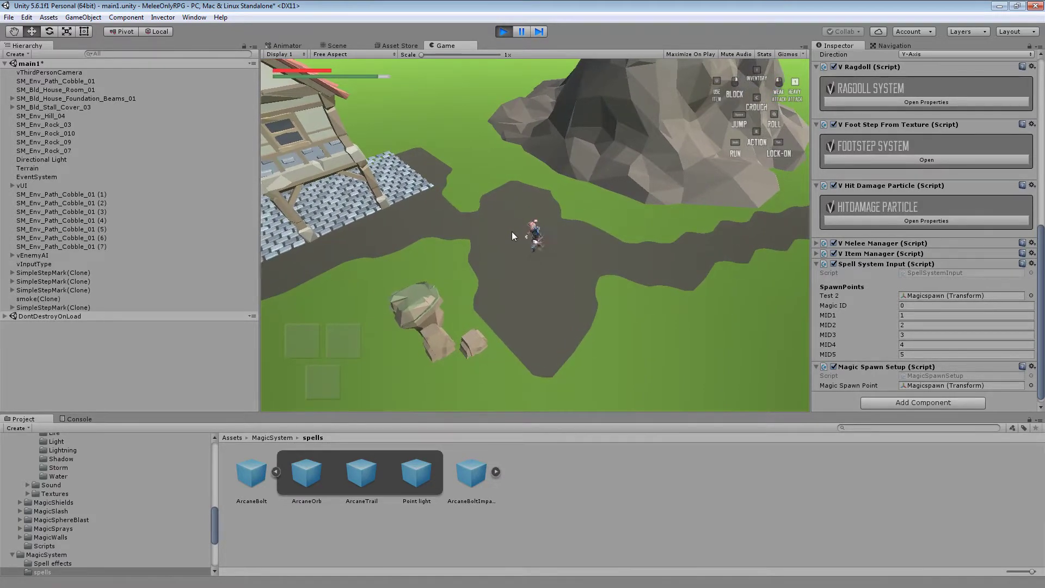
key(a)
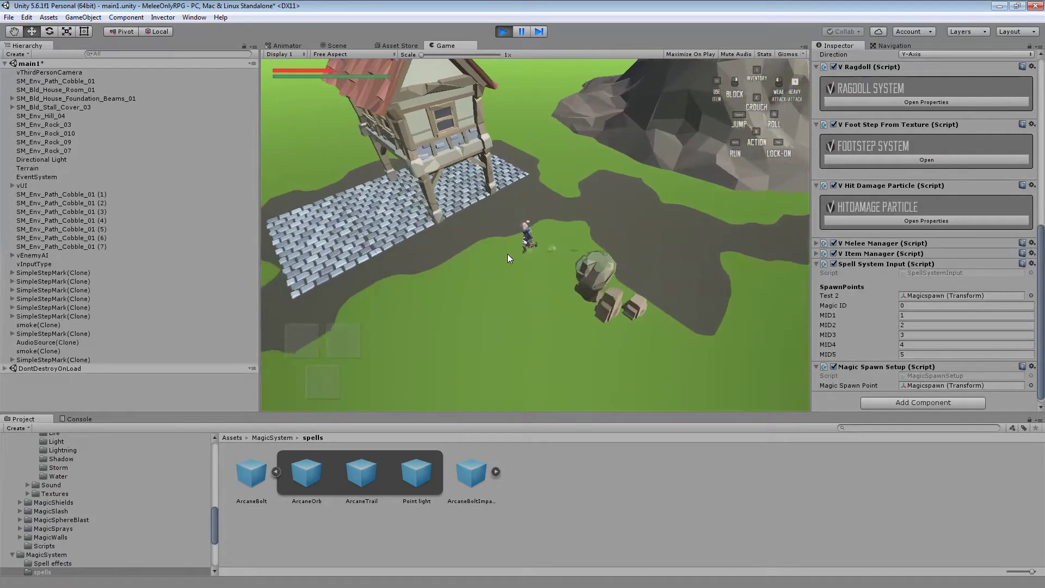
key(a)
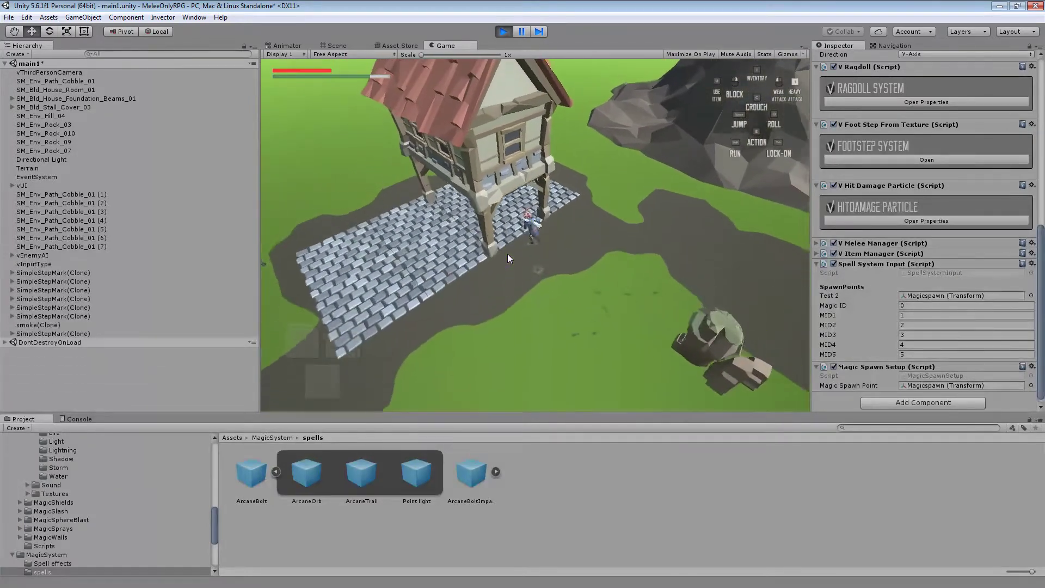
key(a)
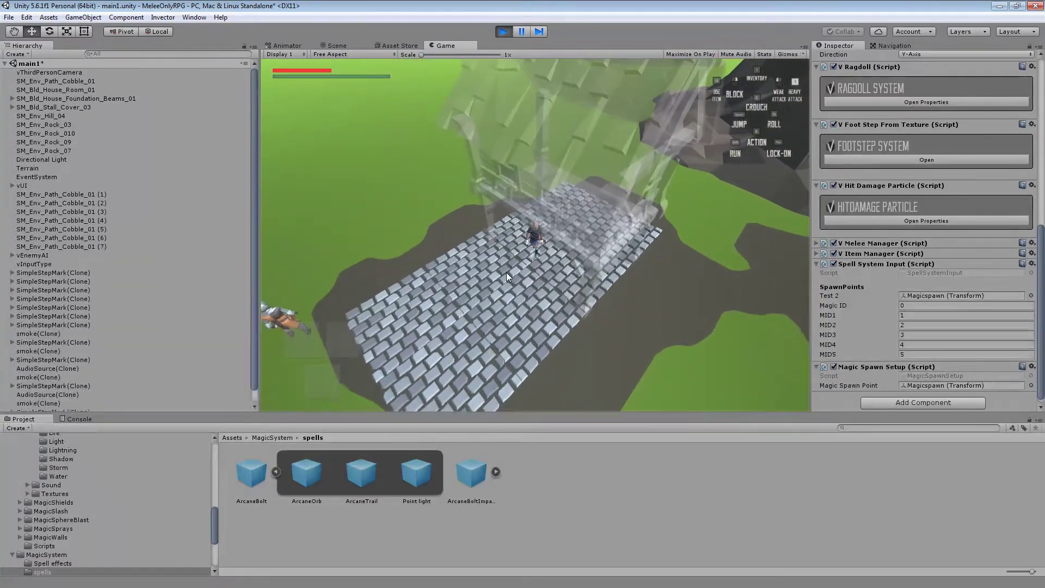
key(1)
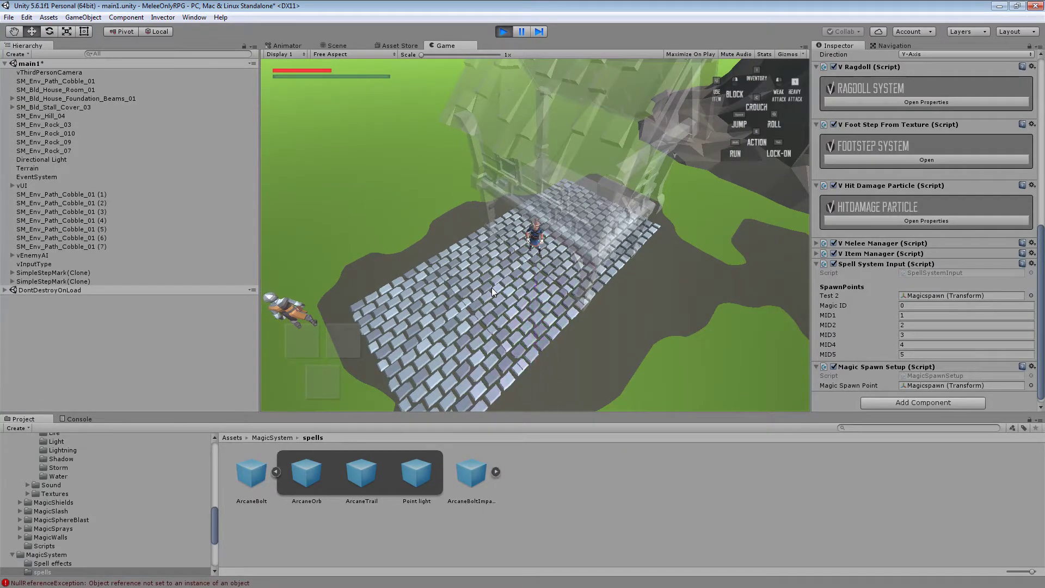
key(1)
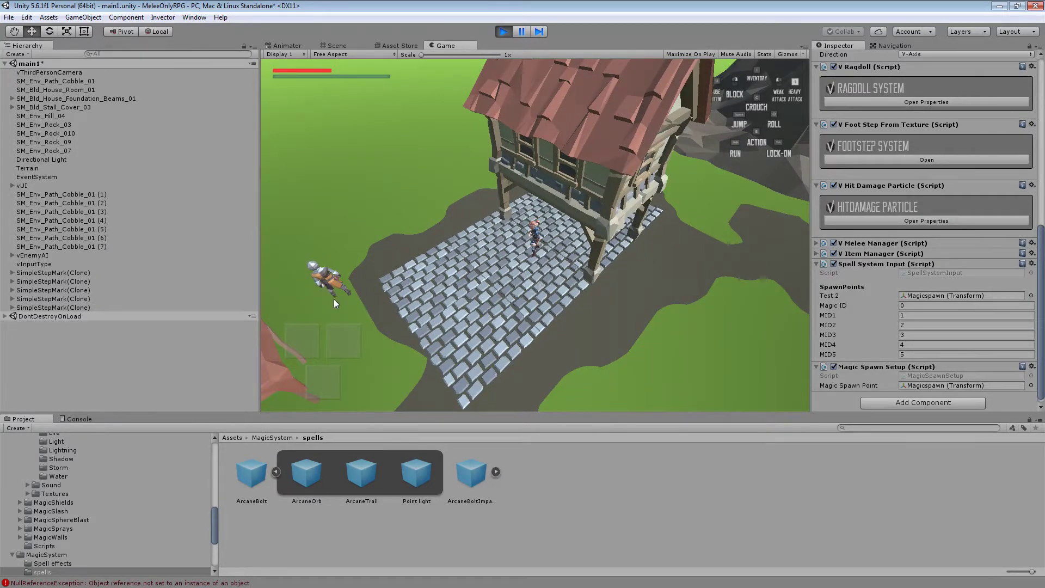
- Show vThirdPersonCamera's Lock-On Target settings, targeting the Enemy tag within range 20
click(63, 72)
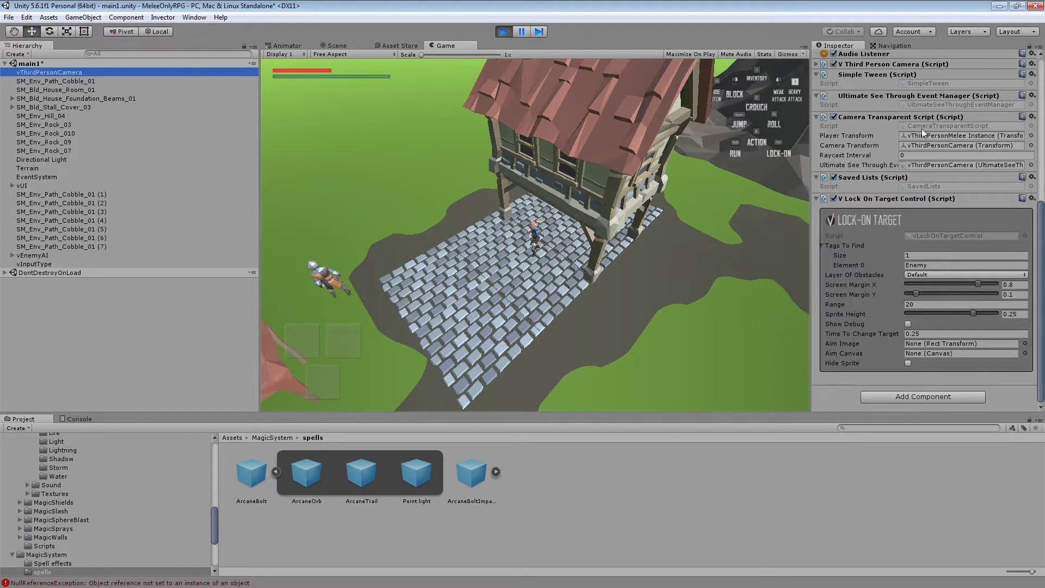
scroll(874, 283, up, 10)
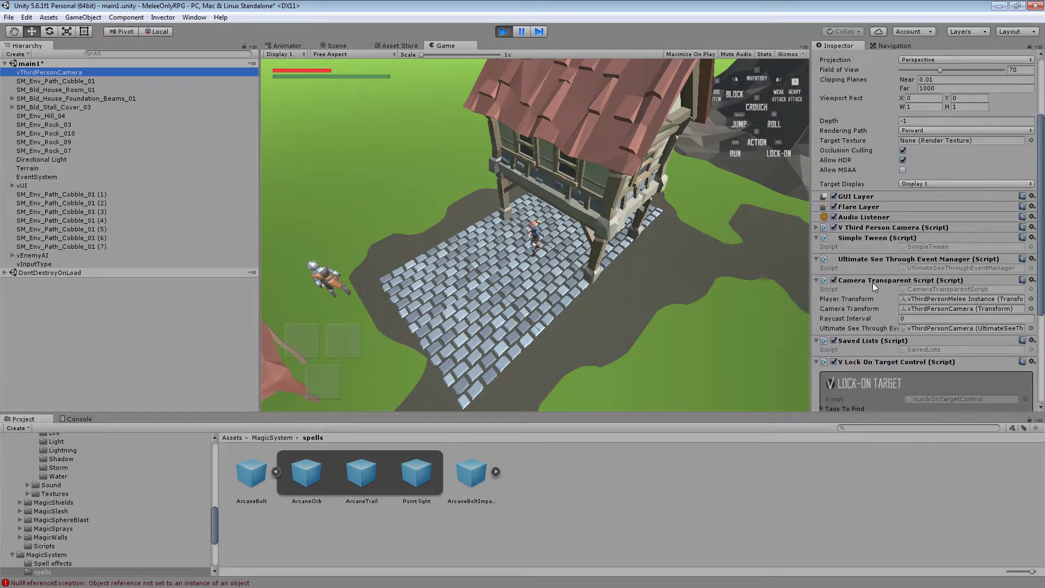
scroll(853, 236, down, 10)
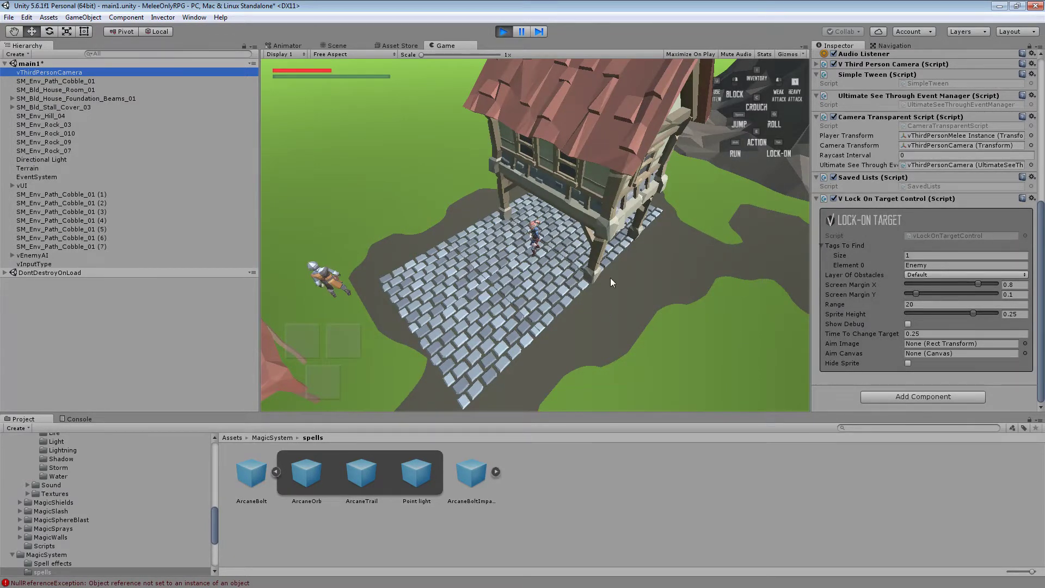
- Walk the character across the patio, under the house and back, then fire an Arcane Bolt at the enemy
click(605, 307)
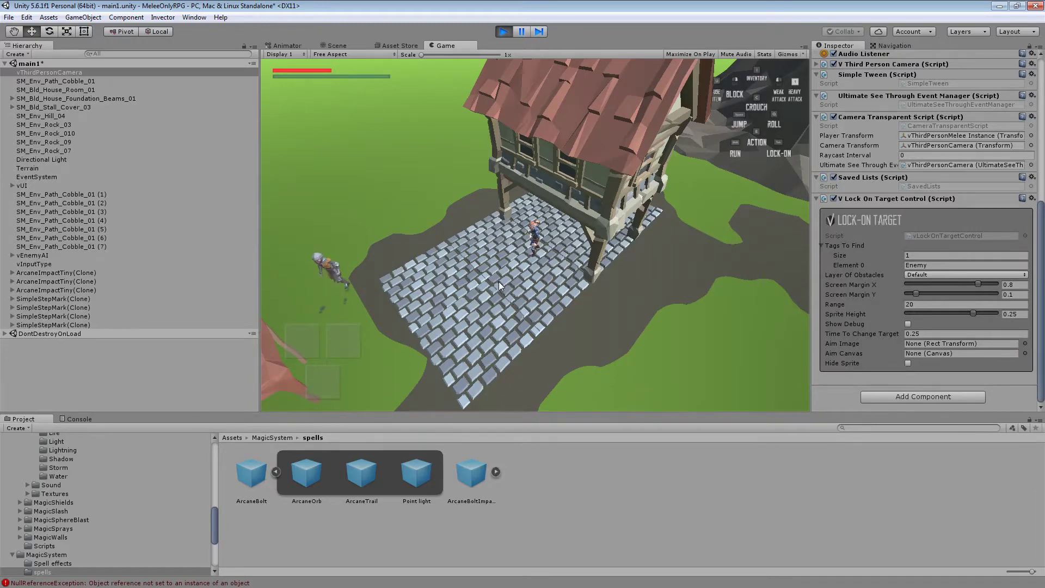
key(d)
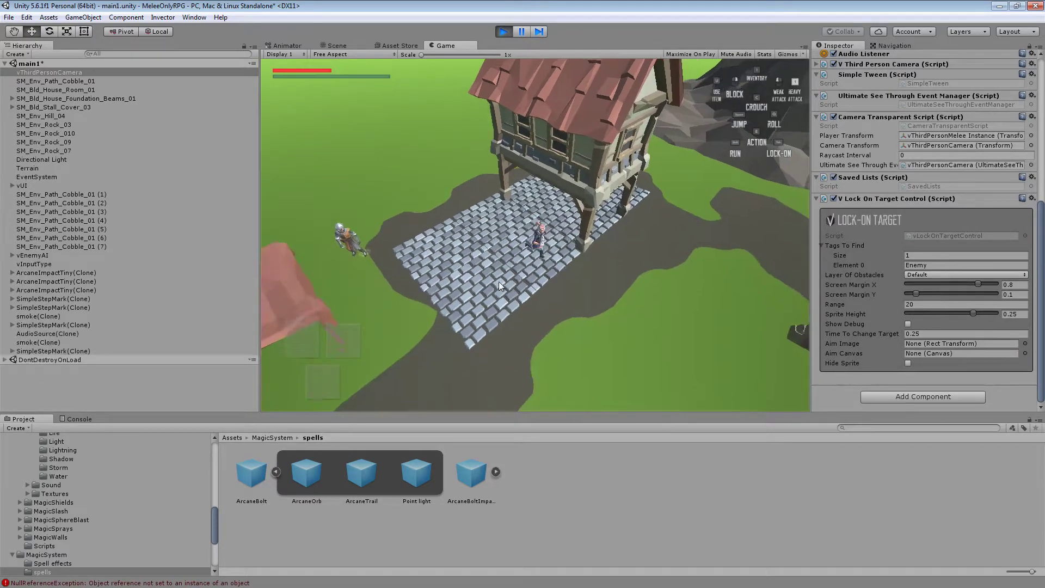
key(a)
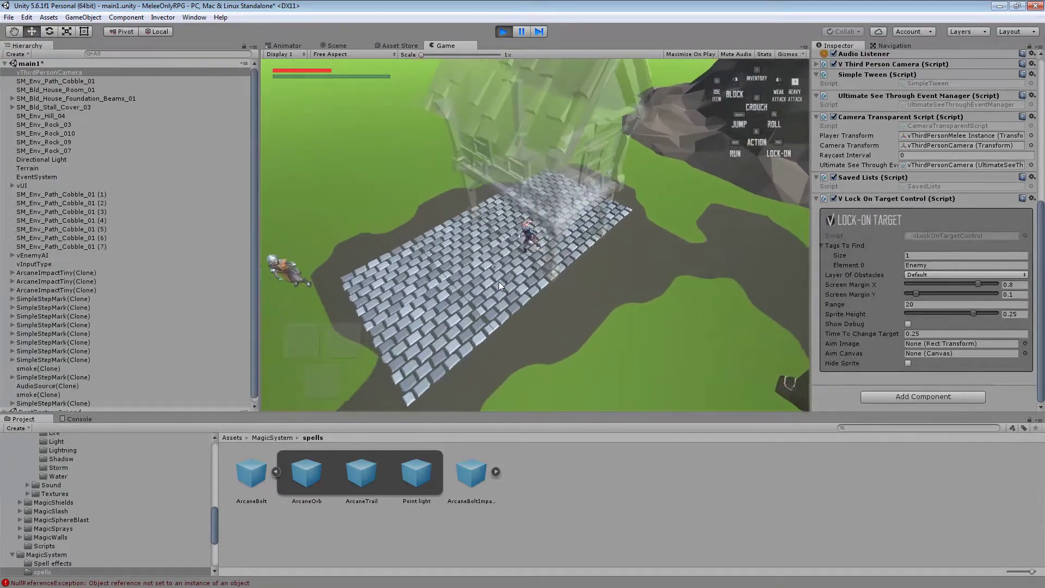
key(w)
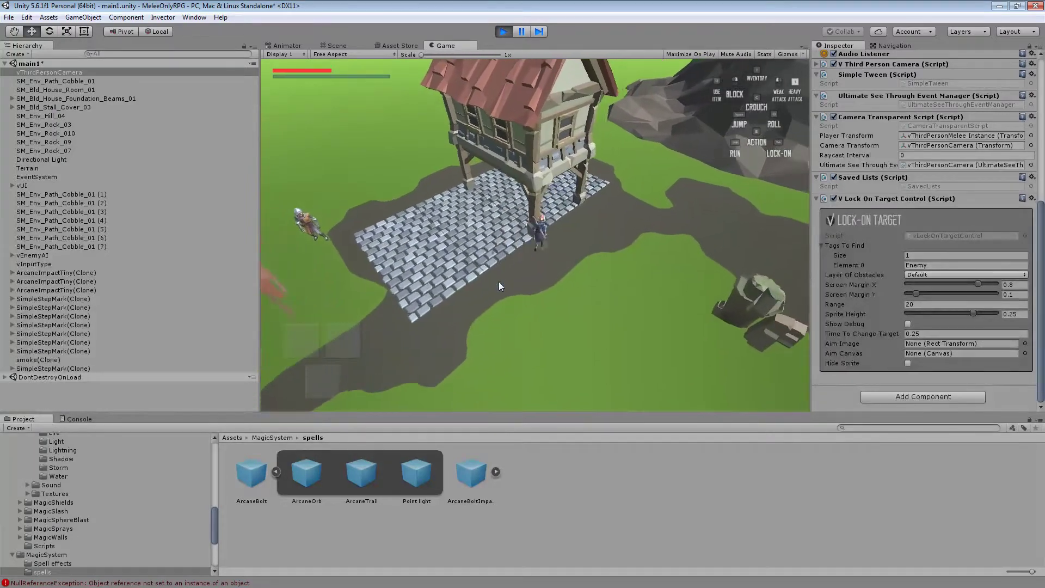
key(s)
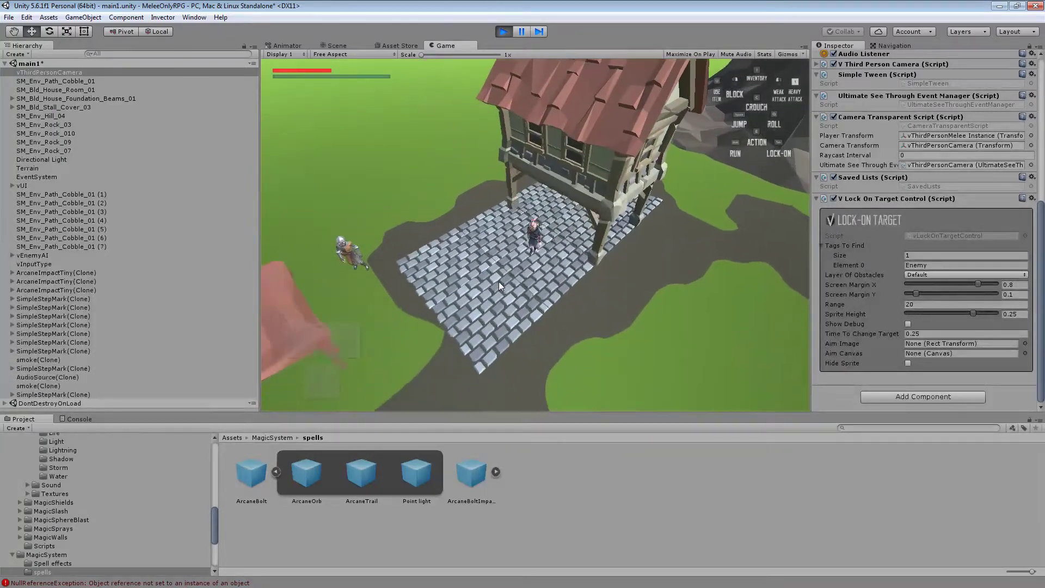
click(436, 257)
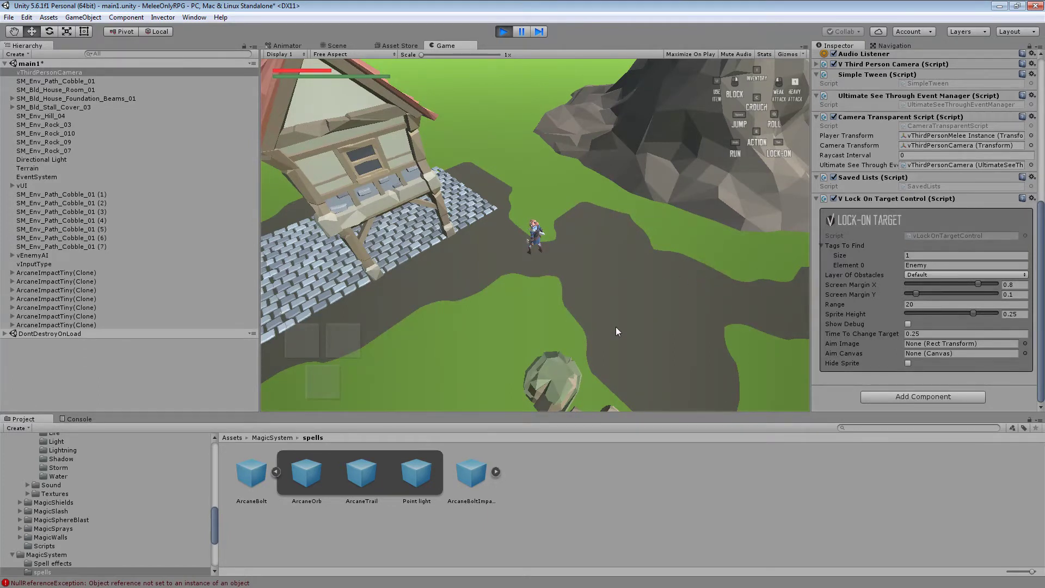
- Walk the character past the rock and back onto the dark path below the house
key(s)
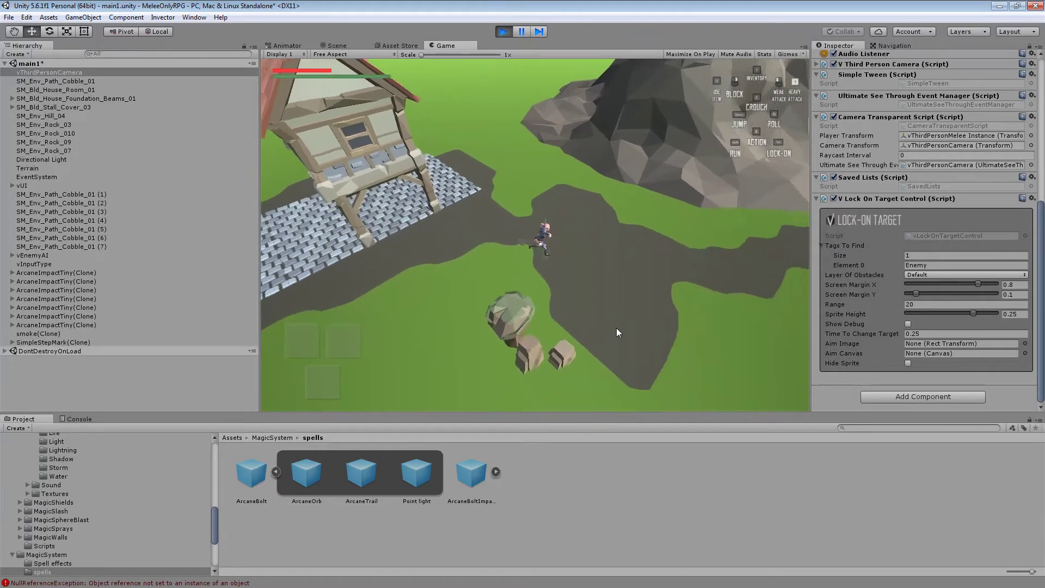
key(w)
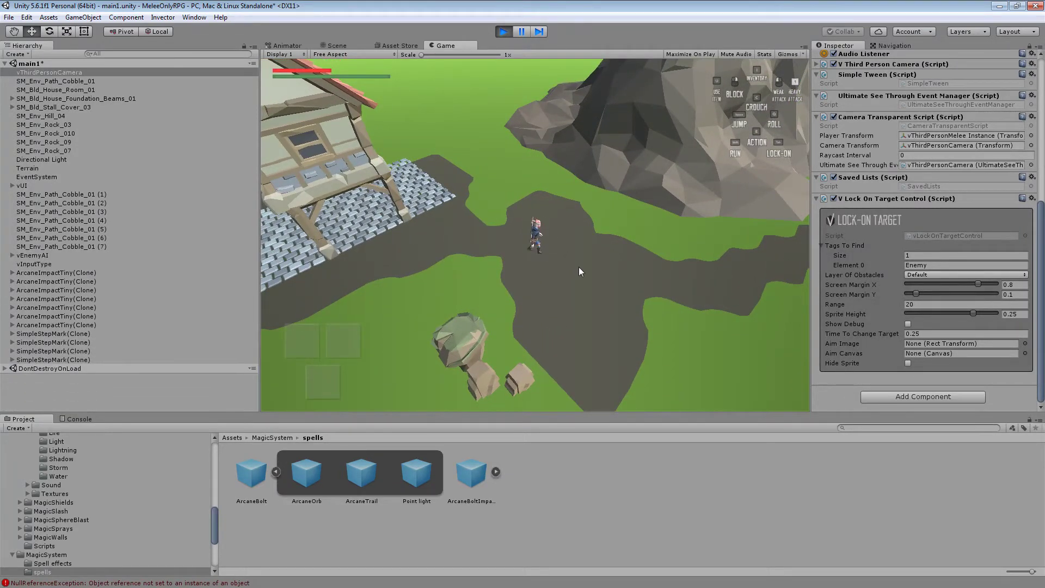
key(w)
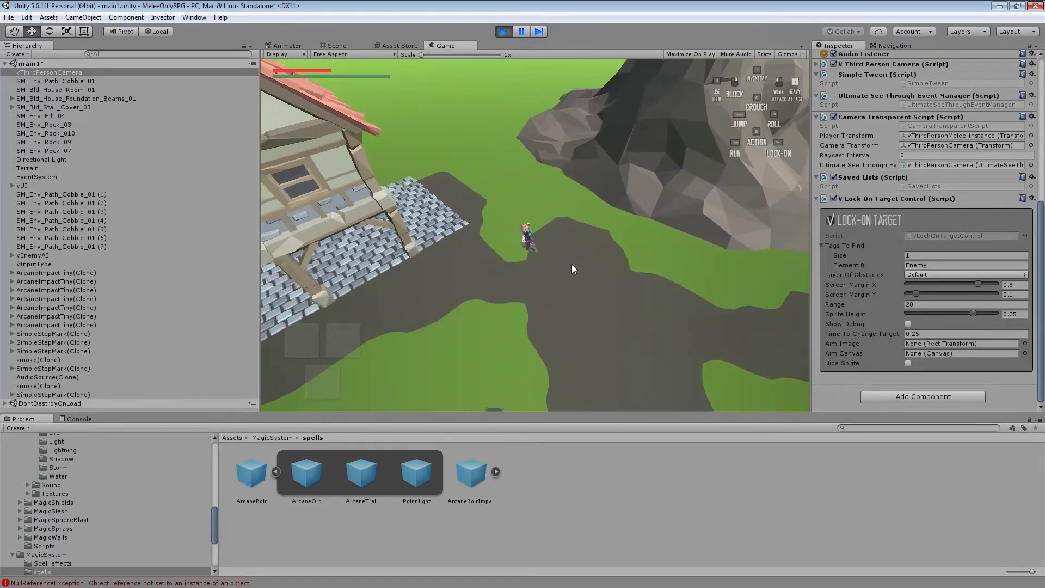
key(w)
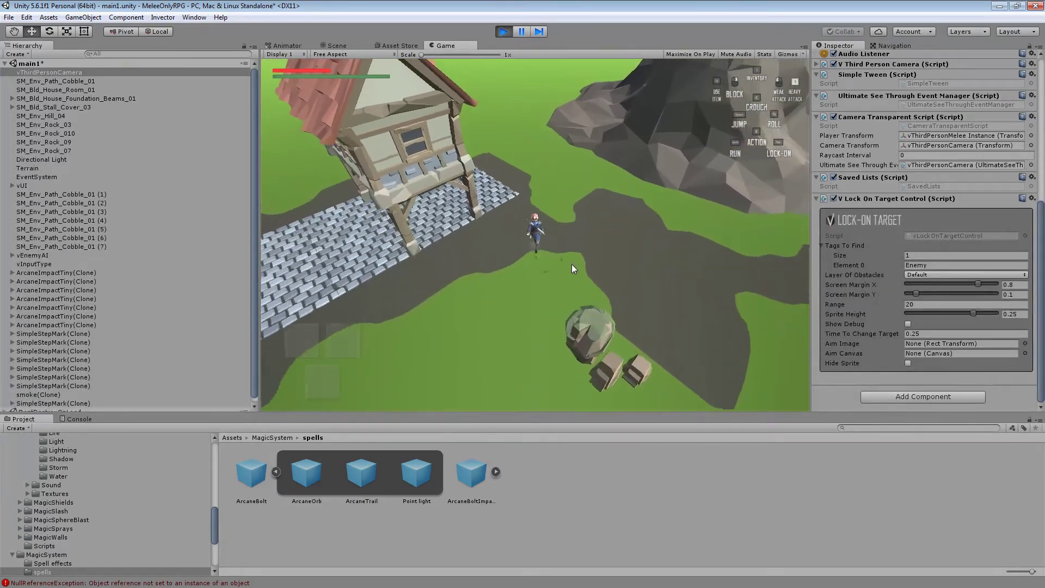
key(w)
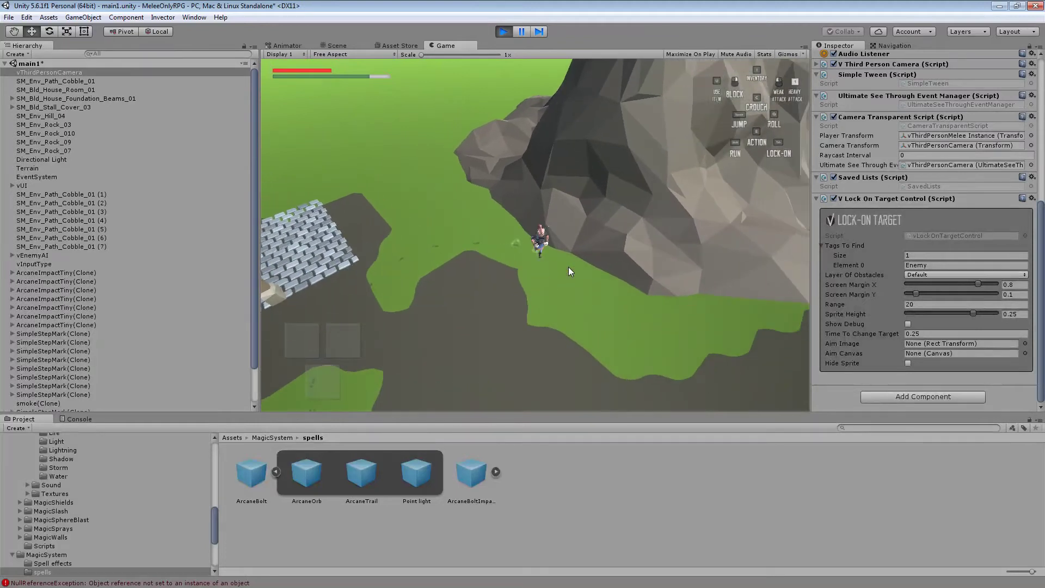
key(w)
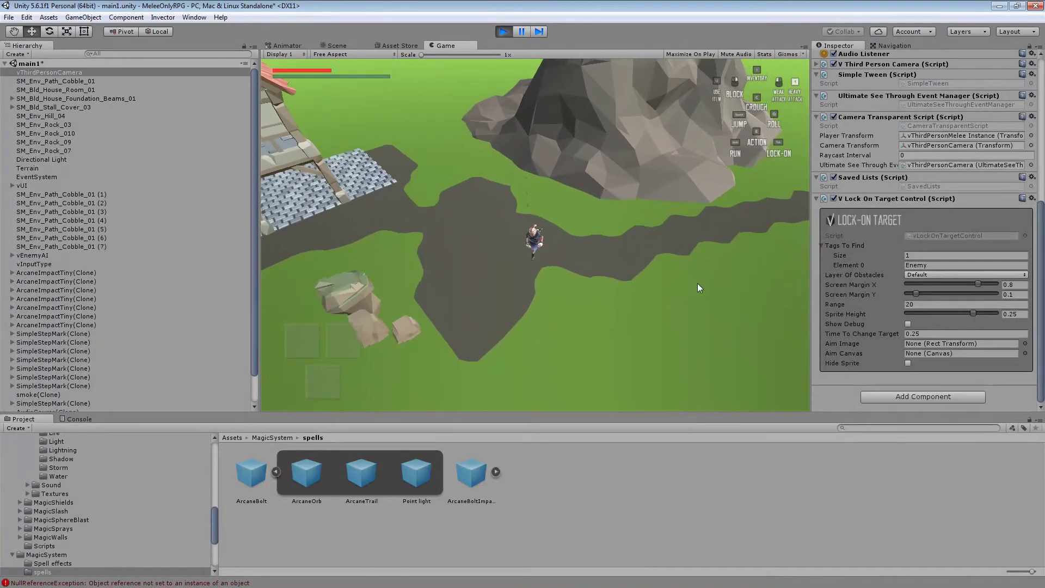
key(w)
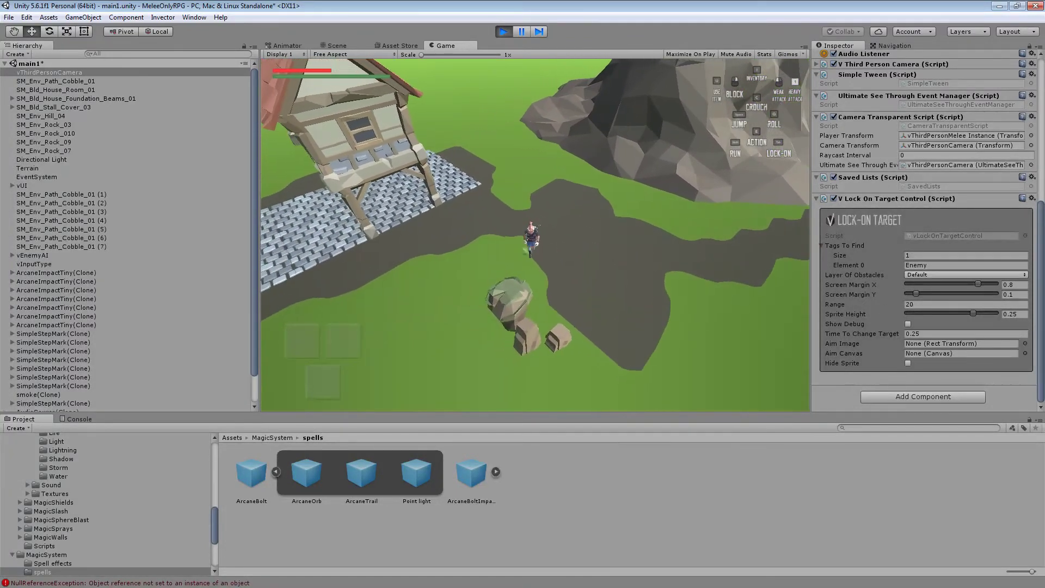